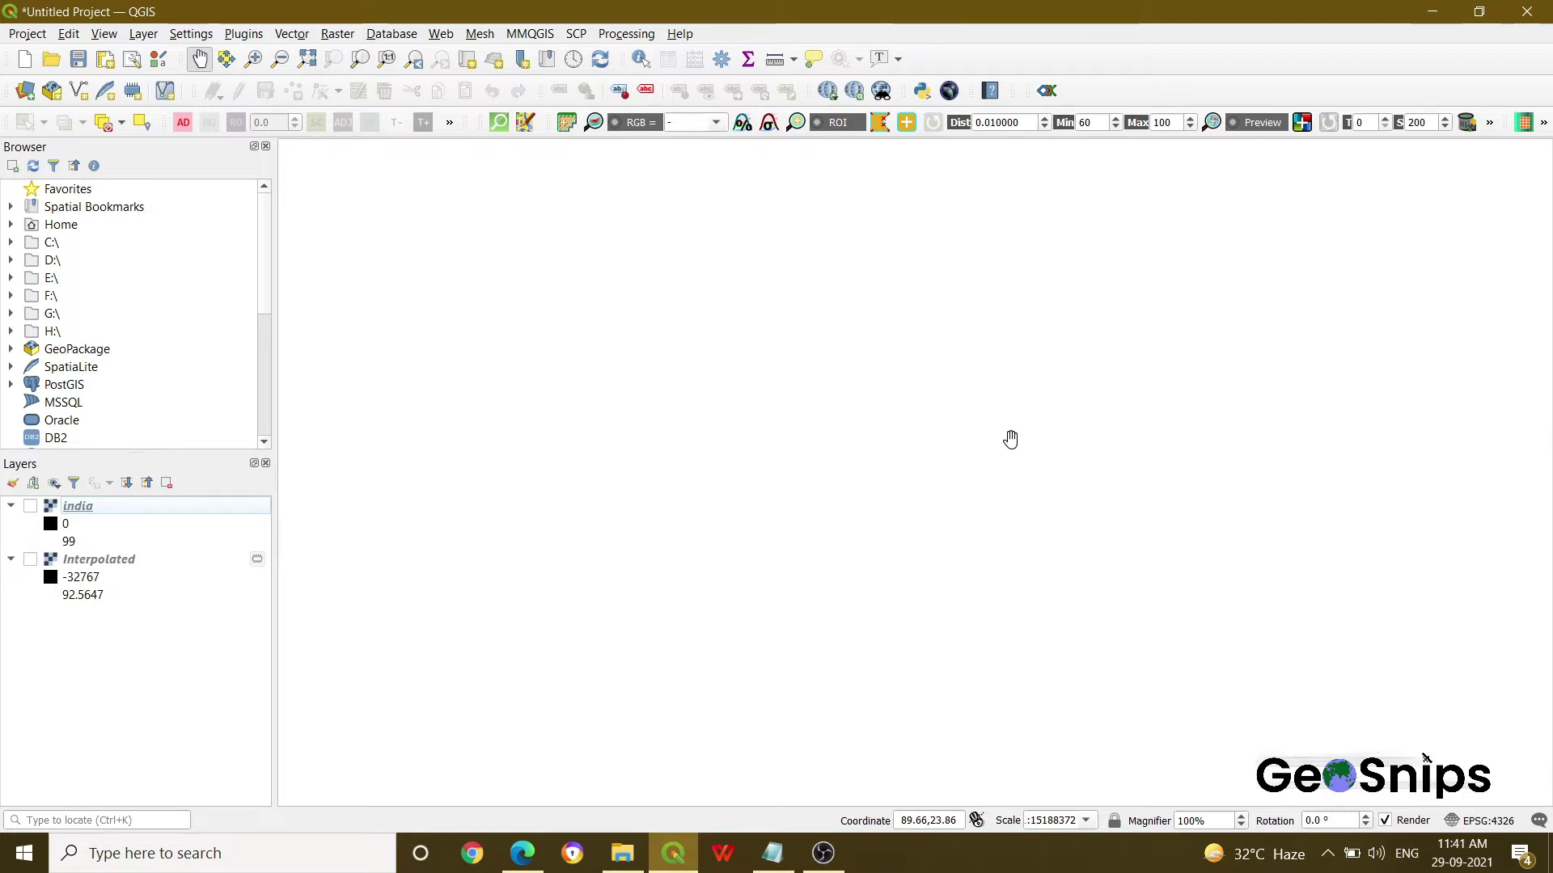
Turn on the india layer in the Layers panel so its greyscale raster renders on the map
{"action": "left_click", "coordinate": [30, 509]}
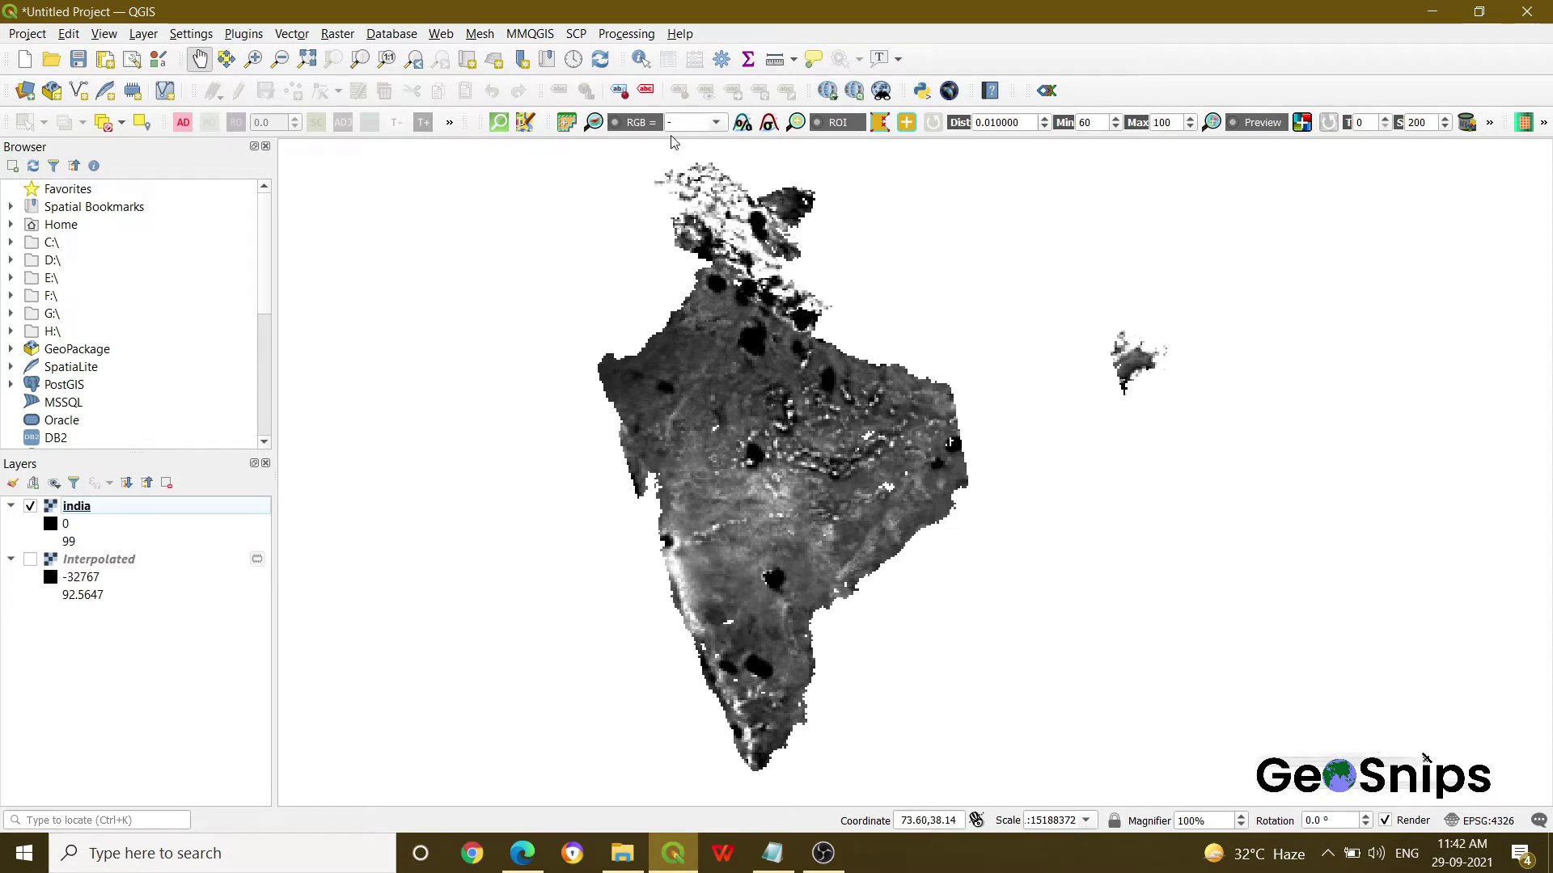
Launch GDAL's gdal2xyz raster conversion tool from the Processing Toolbox, with india as input
{"action": "left_click", "coordinate": [627, 33]}
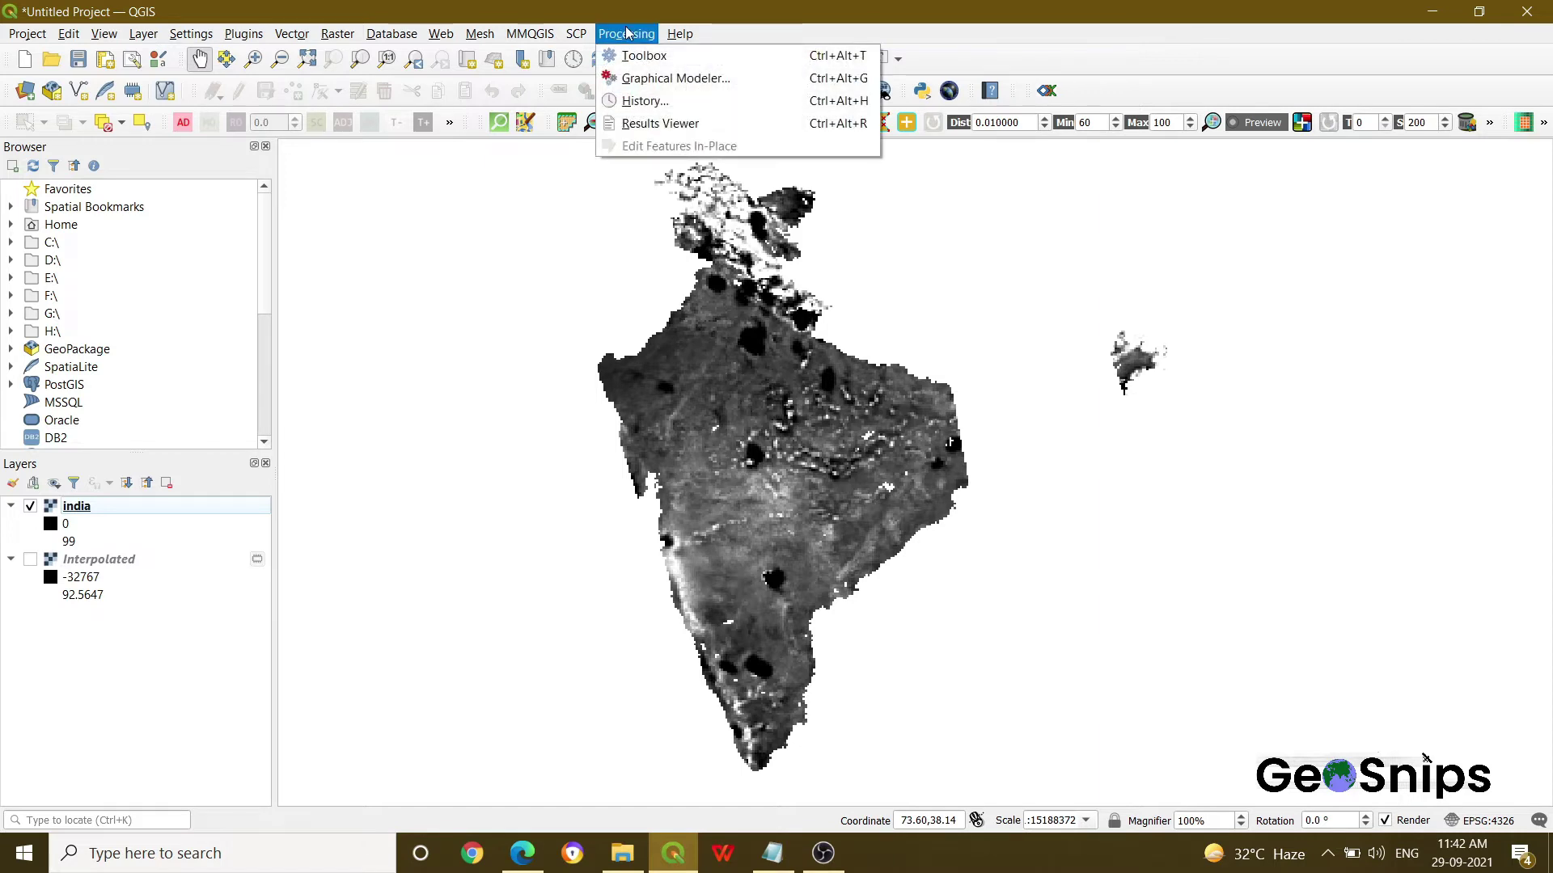
{"action": "left_click", "coordinate": [638, 57]}
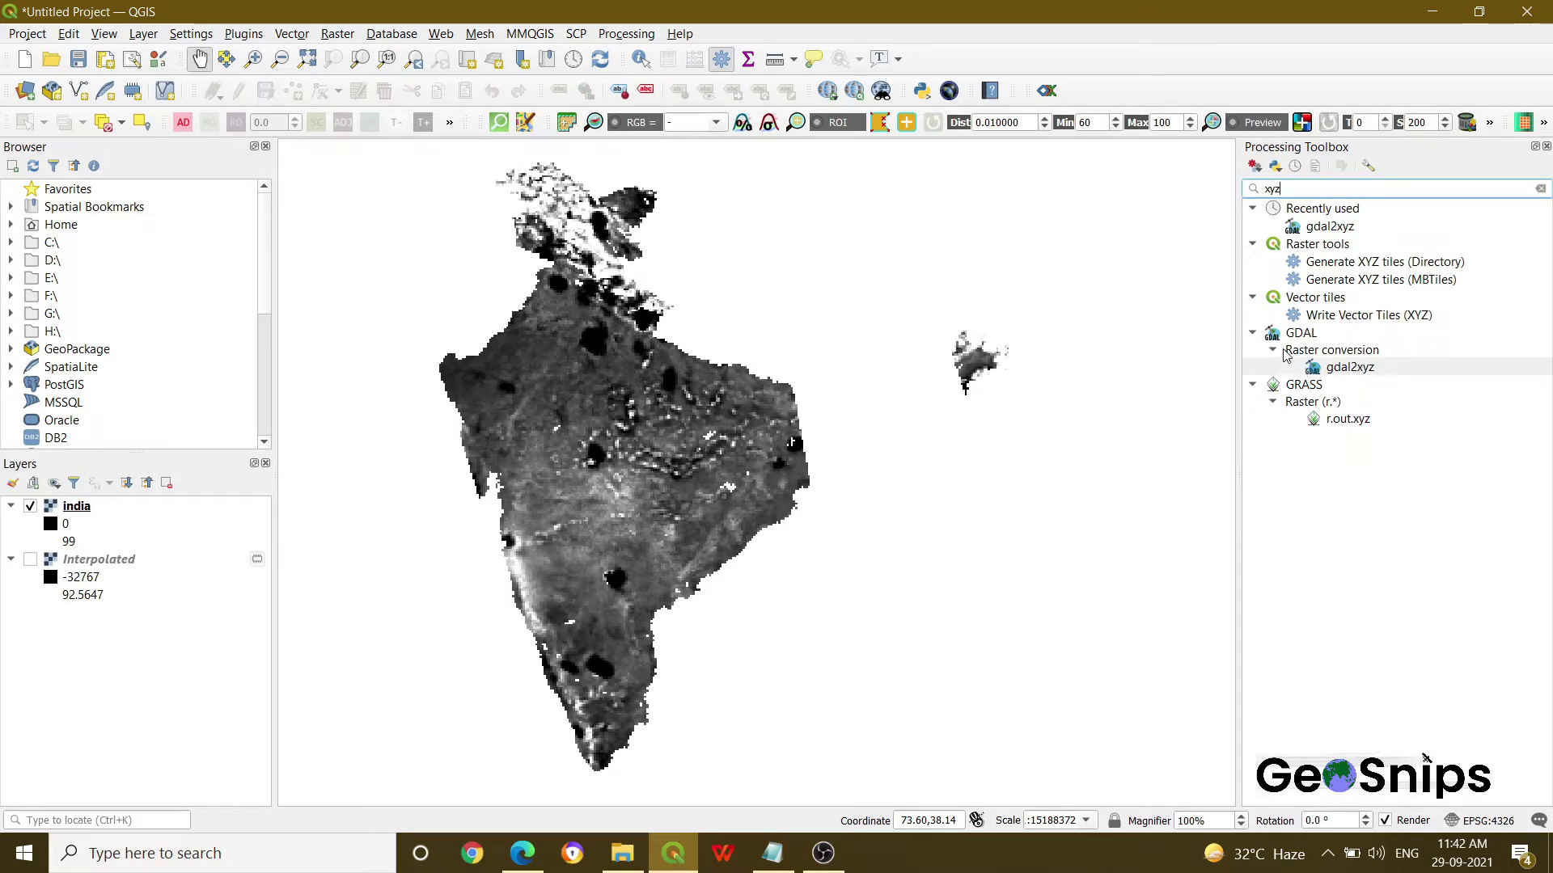
{"action": "left_click", "coordinate": [1341, 374]}
{"action": "double_click", "coordinate": [1342, 368]}
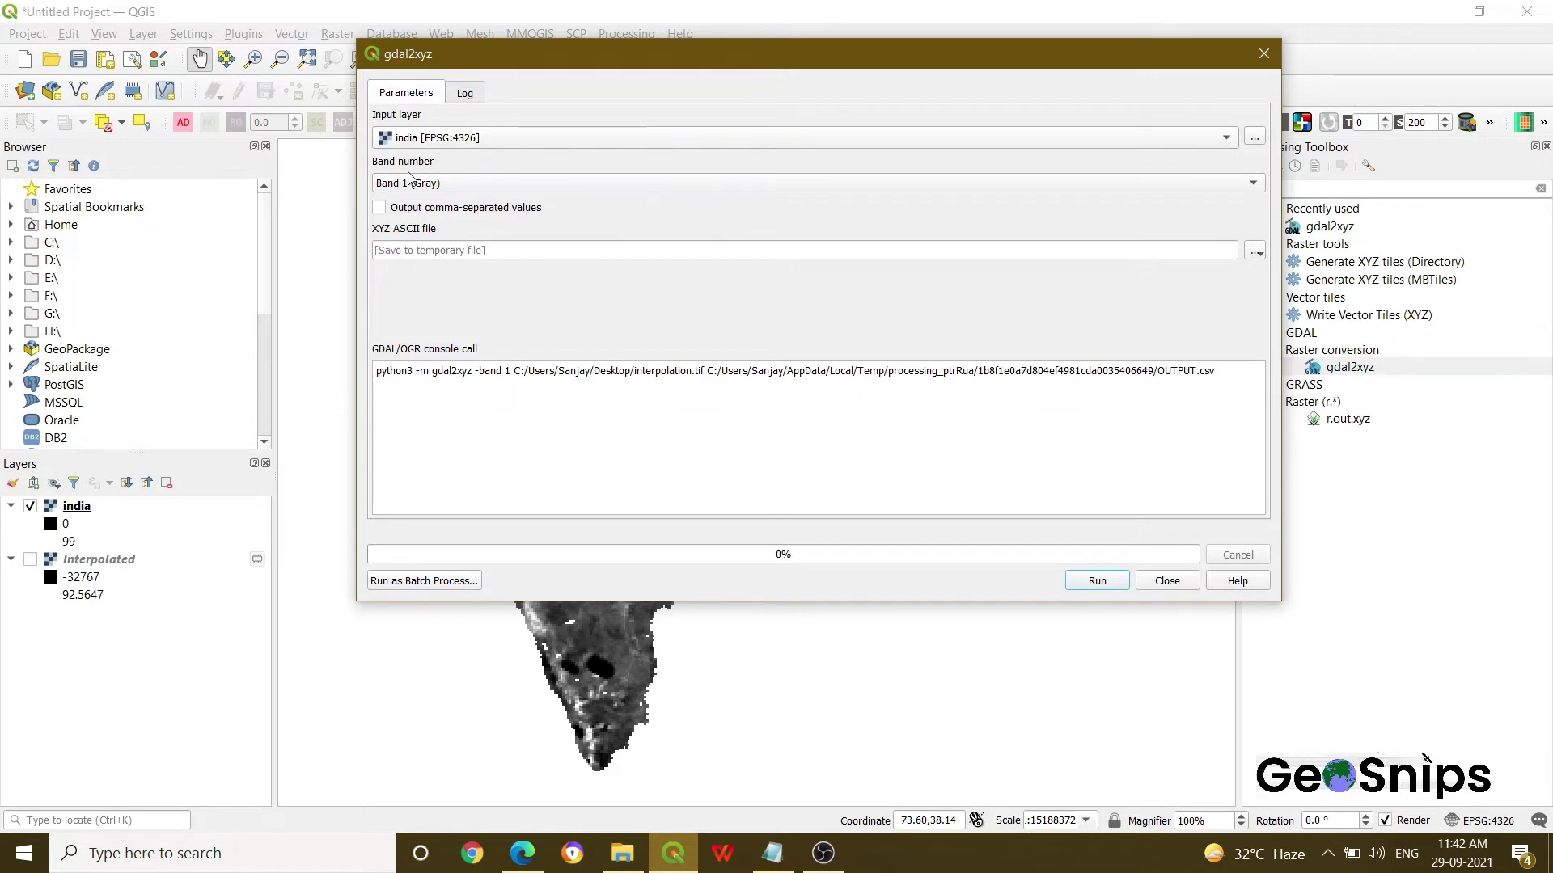
Enable comma-separated output and save the result to Downloads/interpolation.csv
{"action": "left_click", "coordinate": [379, 208]}
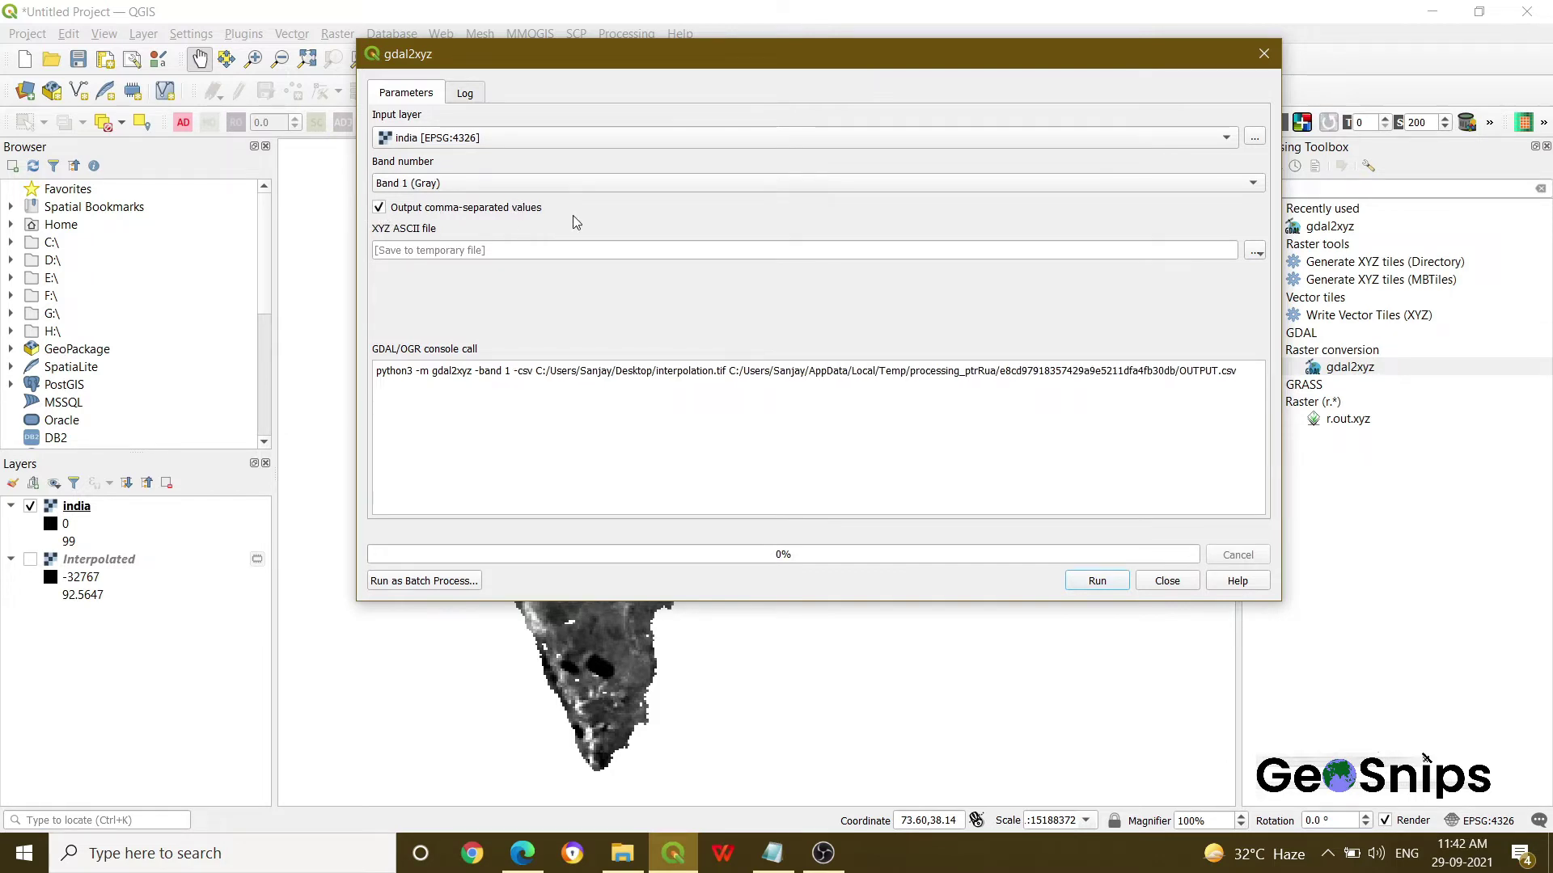
{"action": "left_click", "coordinate": [1254, 252]}
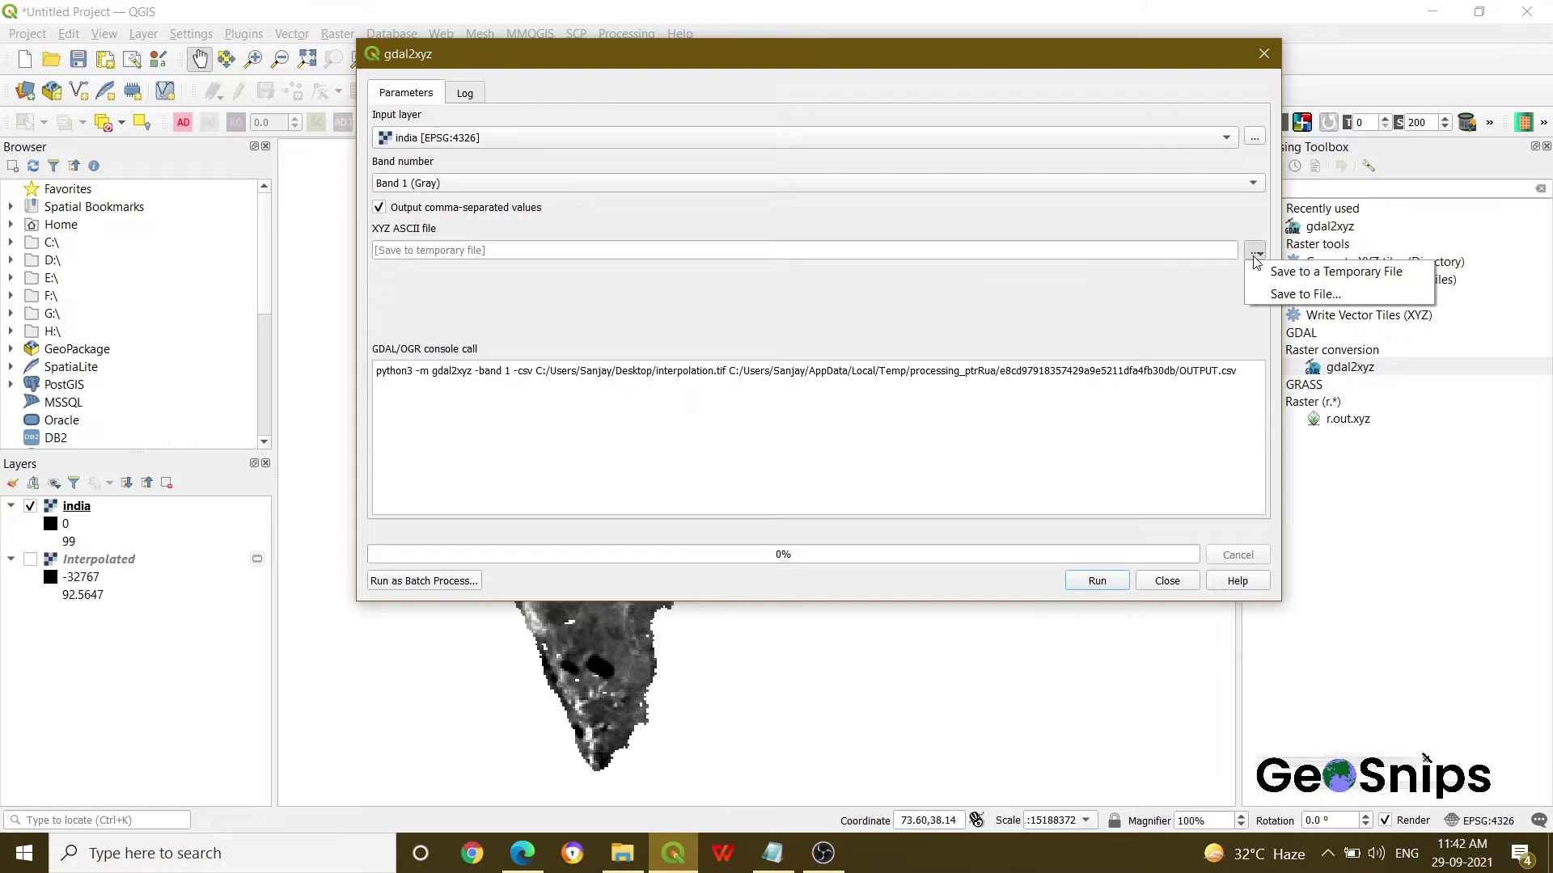
{"action": "left_click", "coordinate": [1294, 294]}
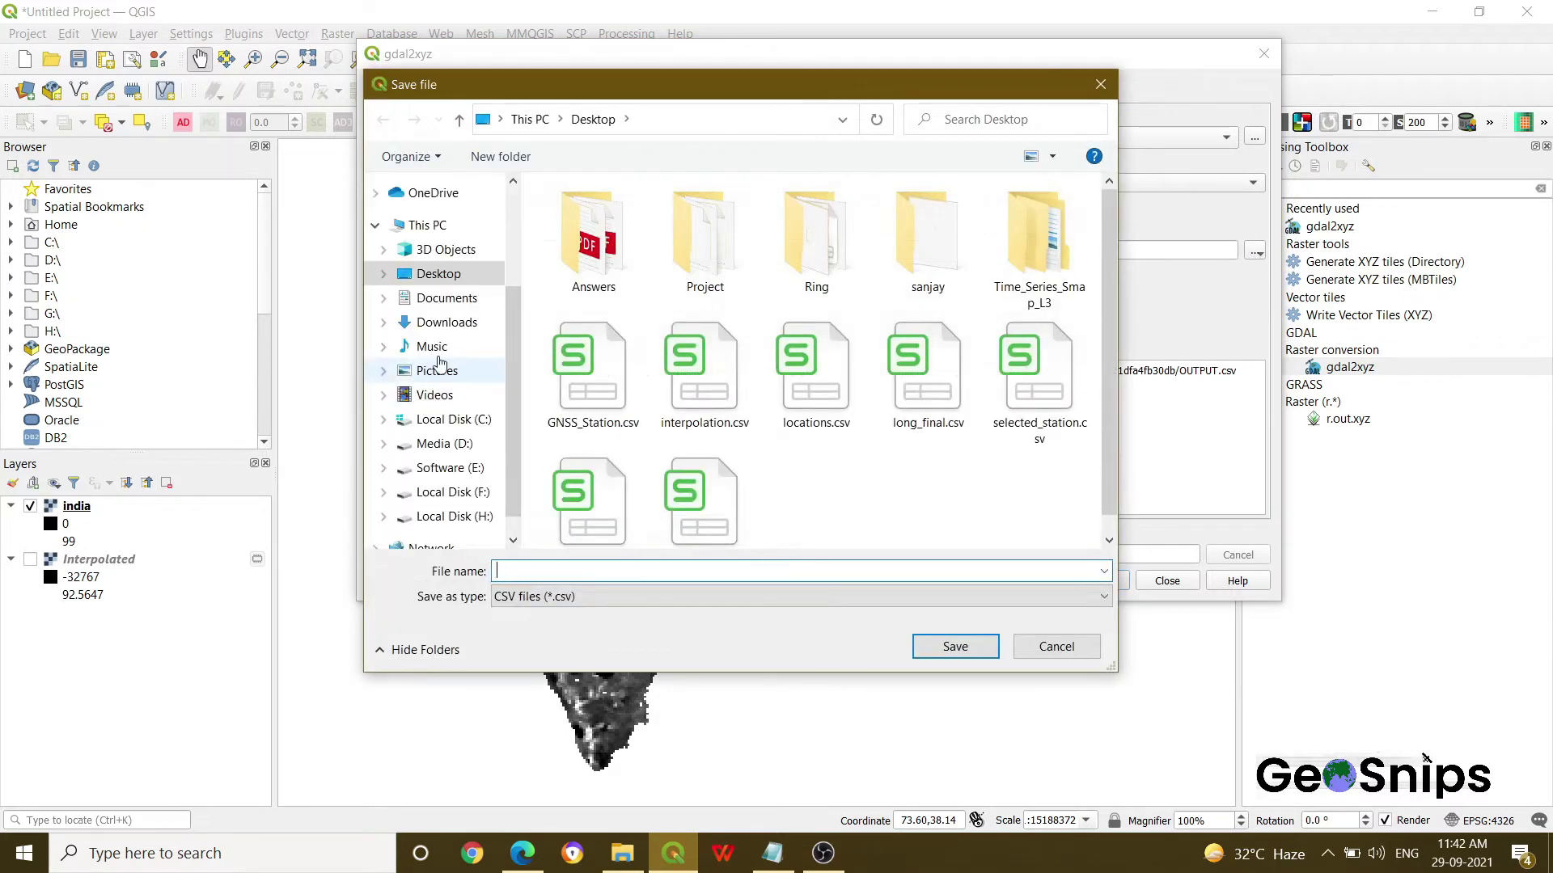
{"action": "left_click", "coordinate": [450, 322]}
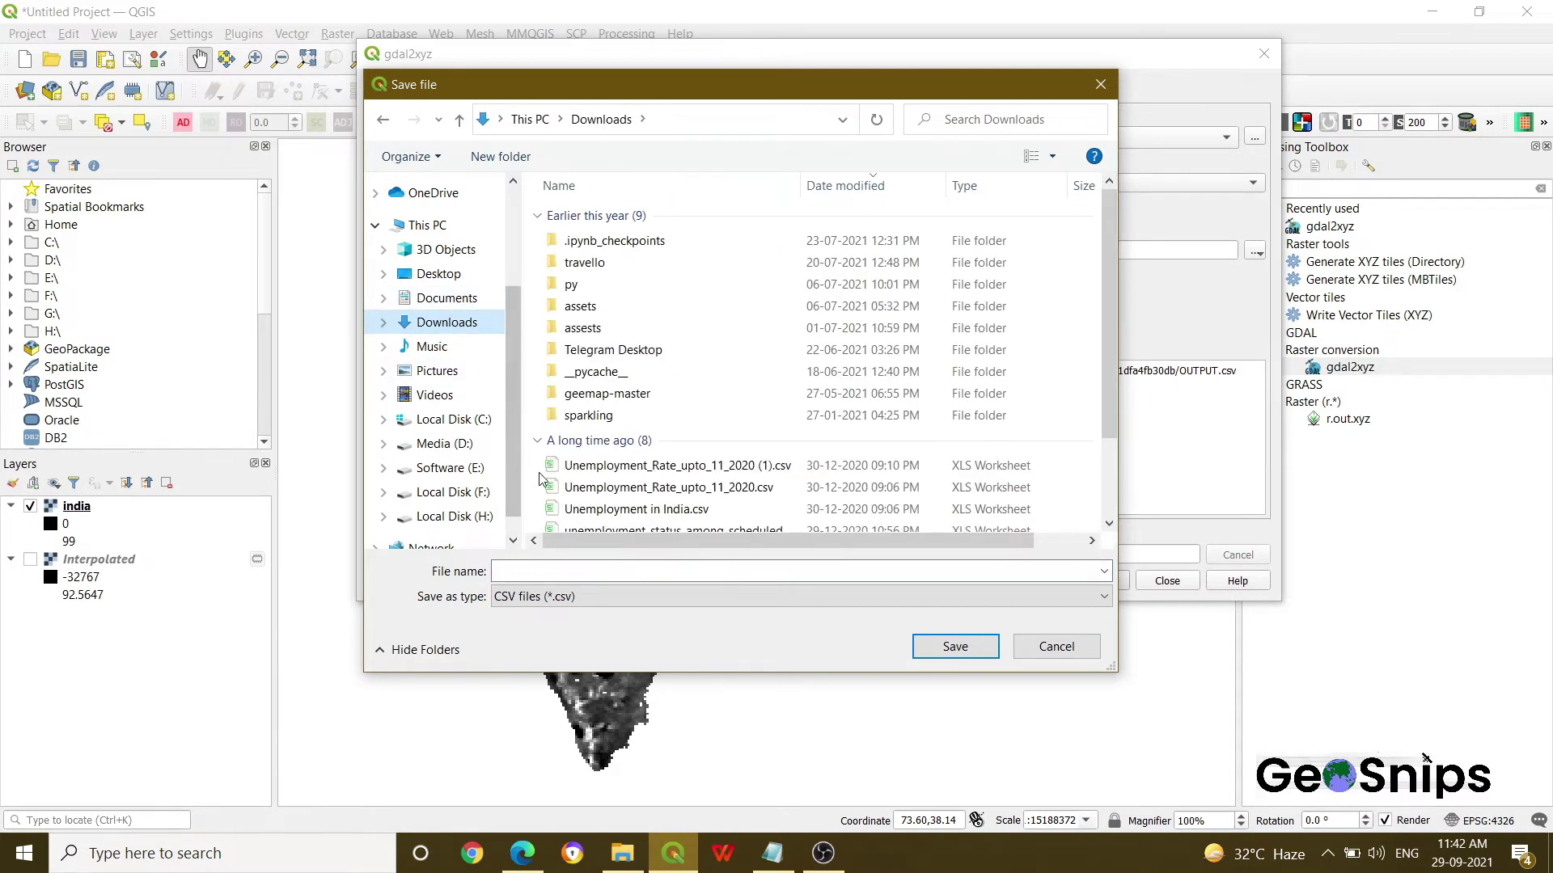
{"action": "left_click", "coordinate": [548, 574]}
{"action": "type", "text": "inter"}
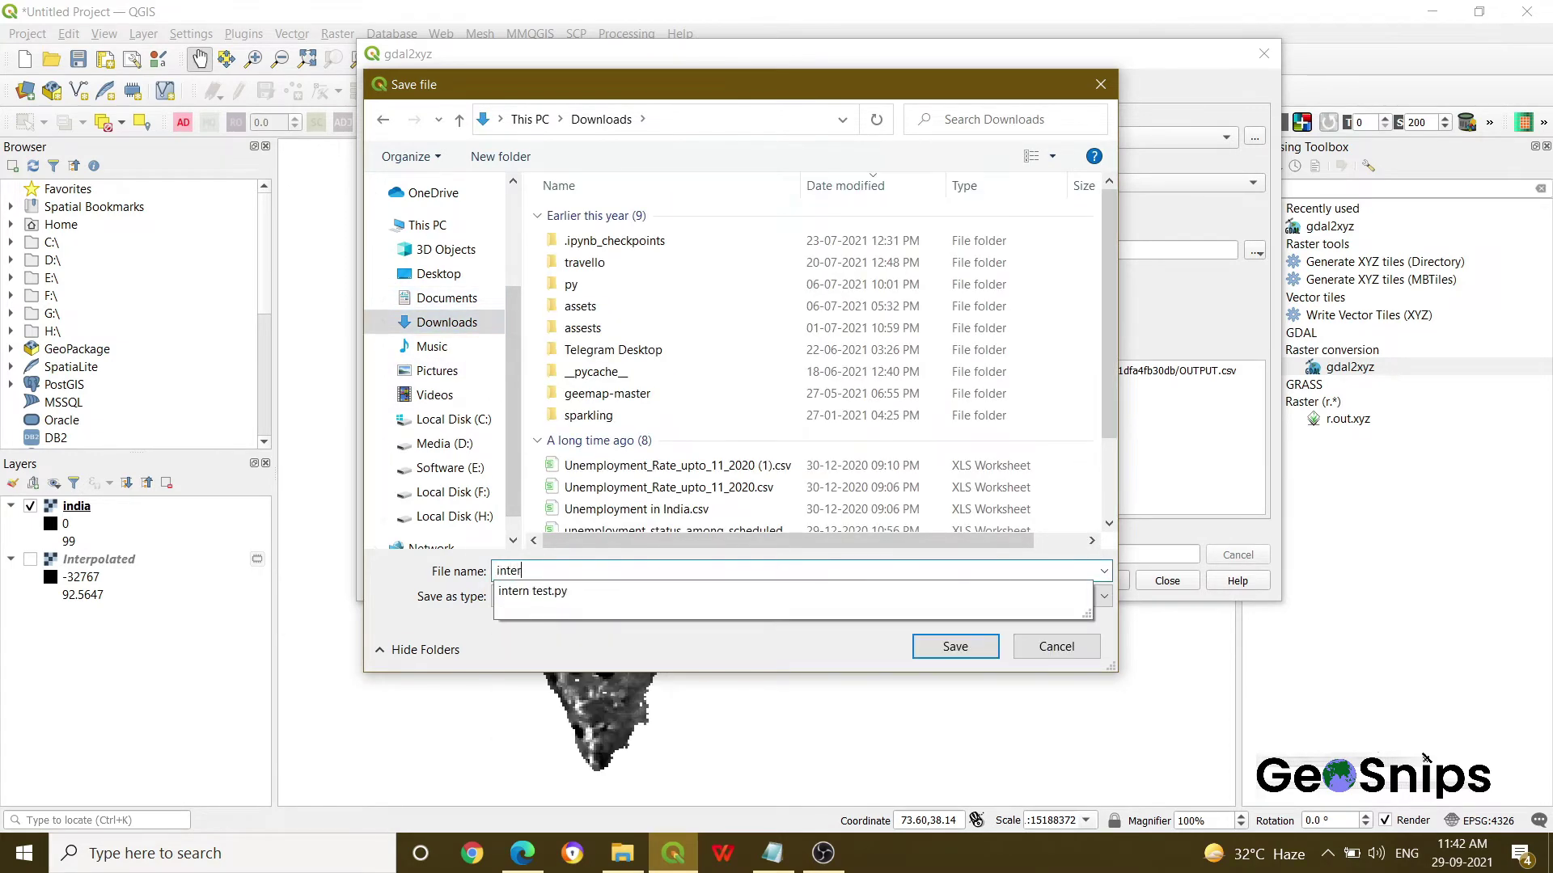
{"action": "type", "text": "polation"}
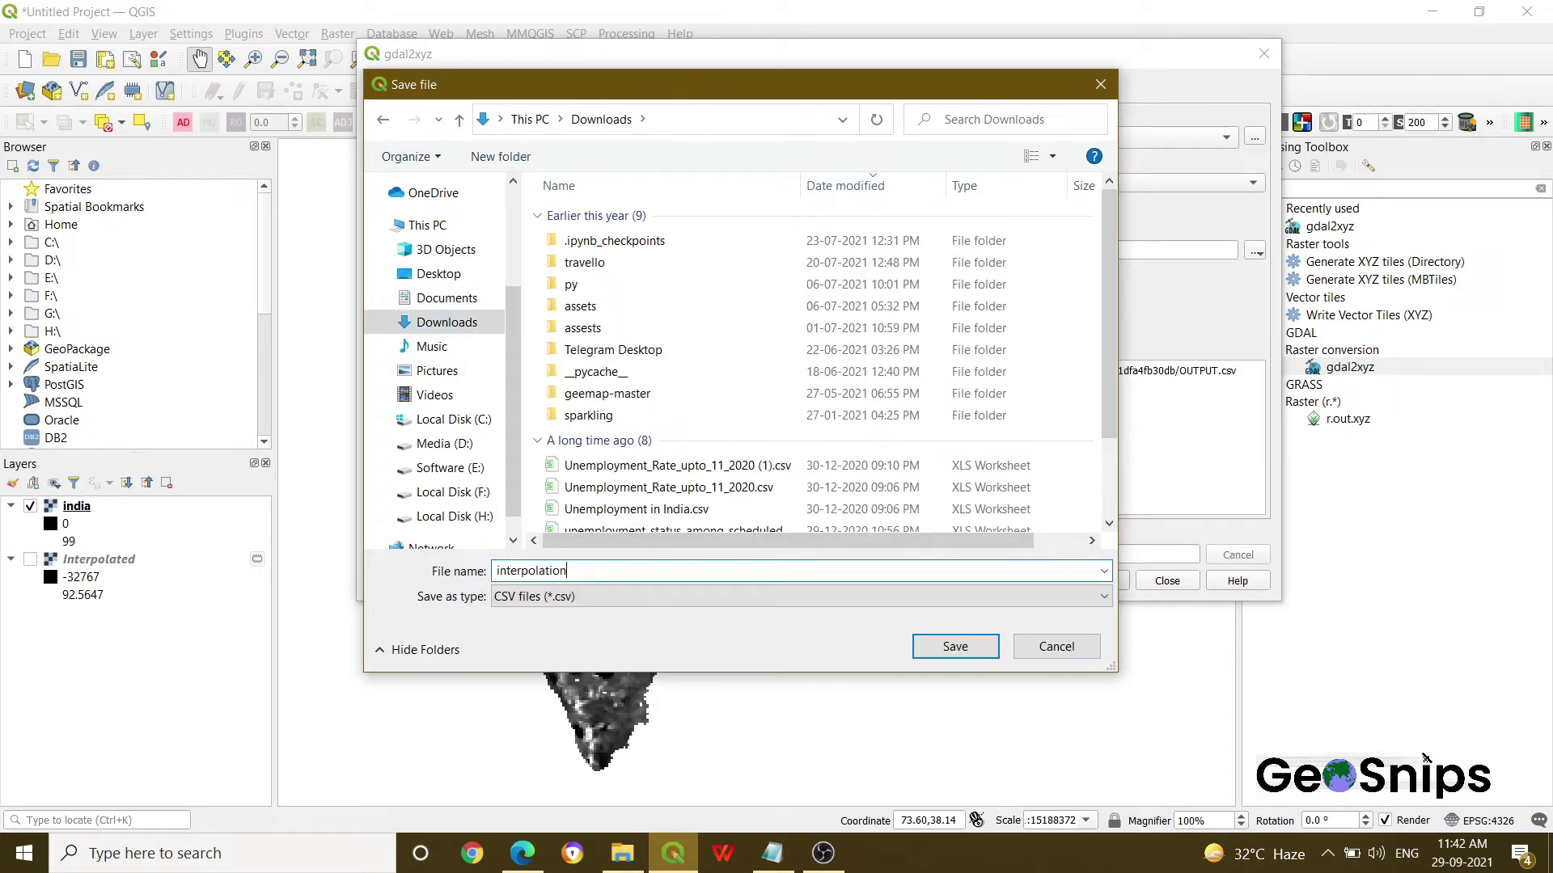
{"action": "left_click", "coordinate": [990, 649]}
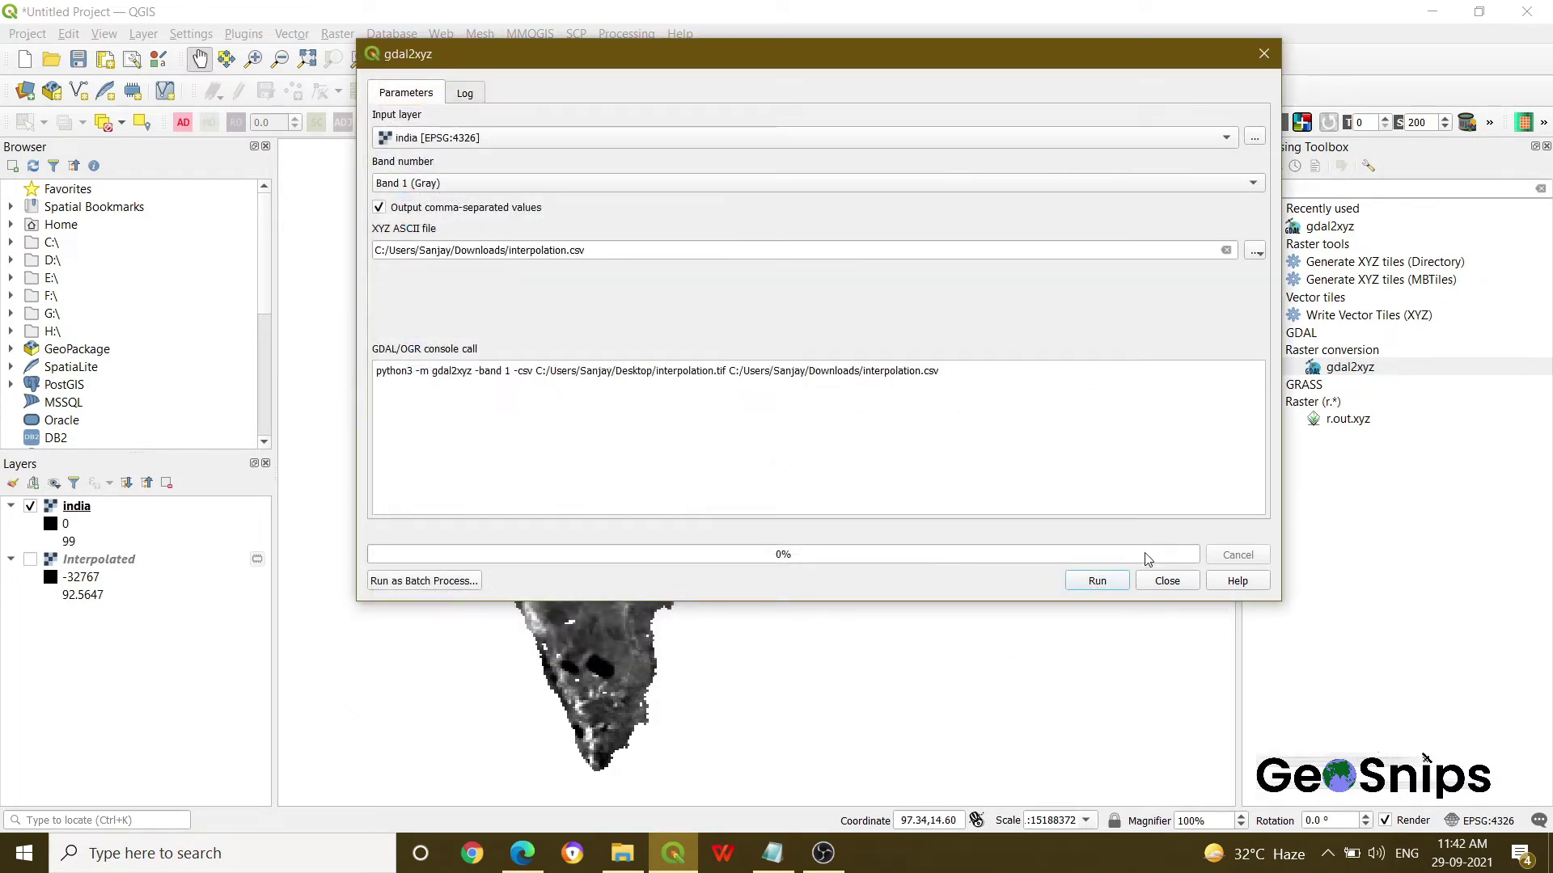
Run the raster-to-CSV conversion and close the finished gdal2xyz dialog
{"action": "left_click", "coordinate": [1098, 580]}
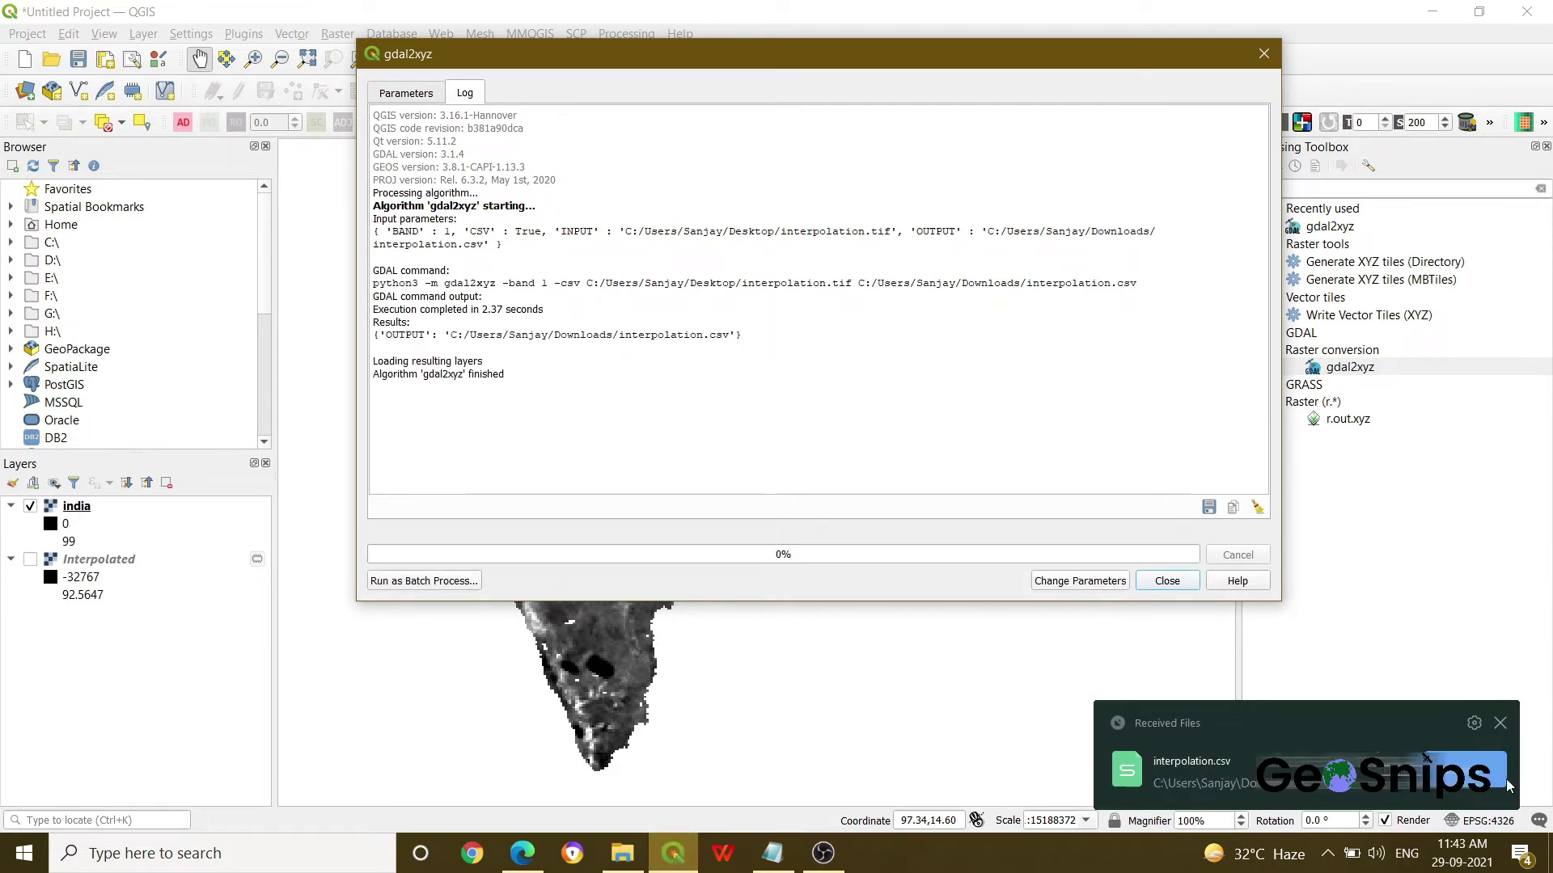
{"action": "left_click", "coordinate": [1500, 724]}
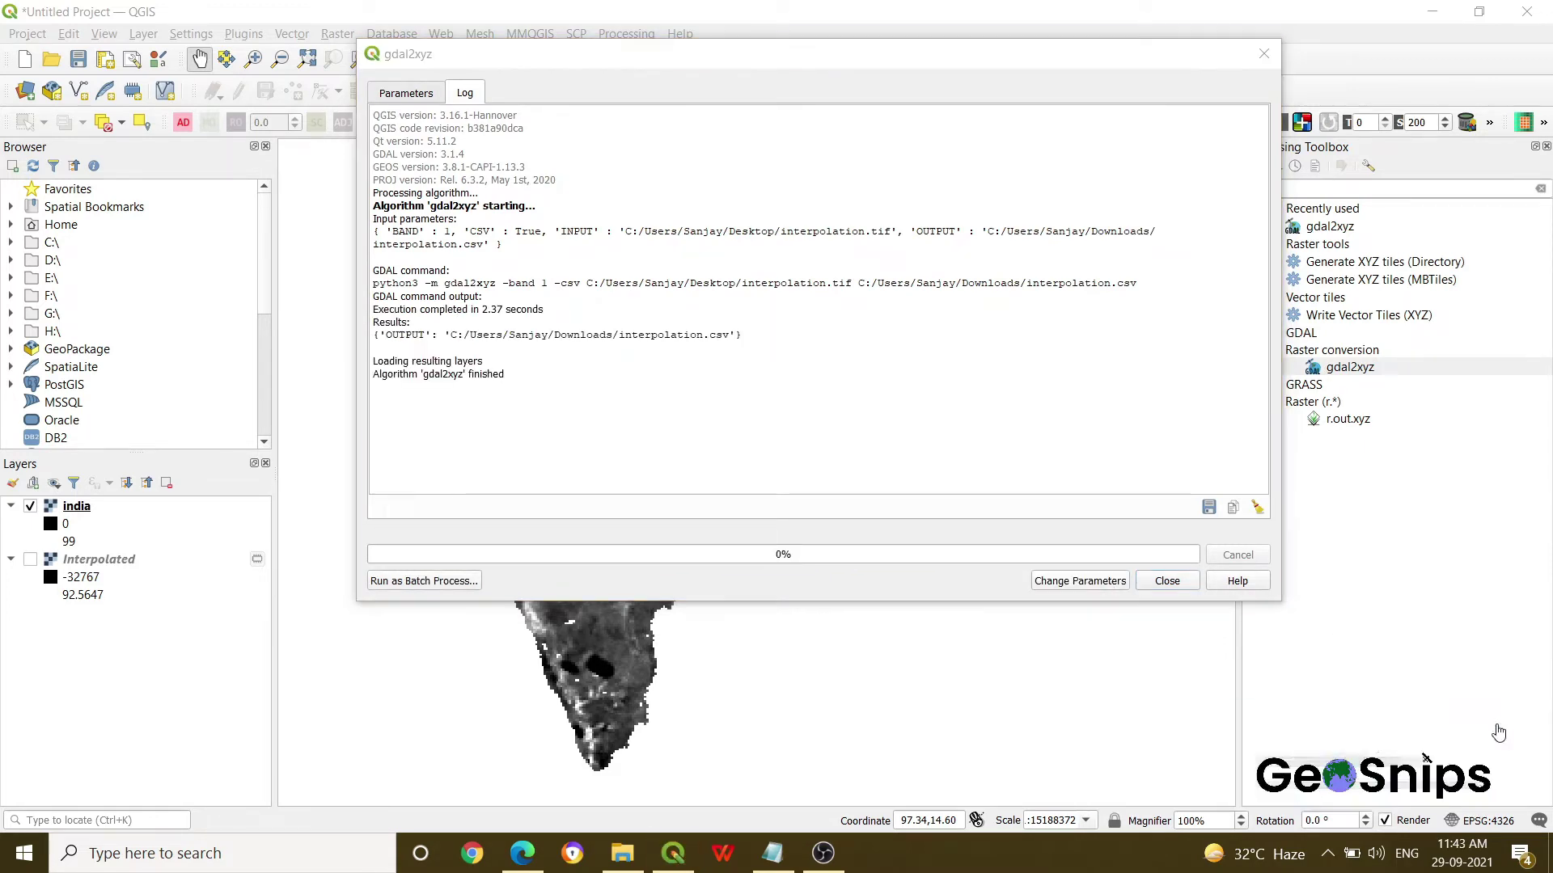
{"action": "left_click", "coordinate": [1167, 583]}
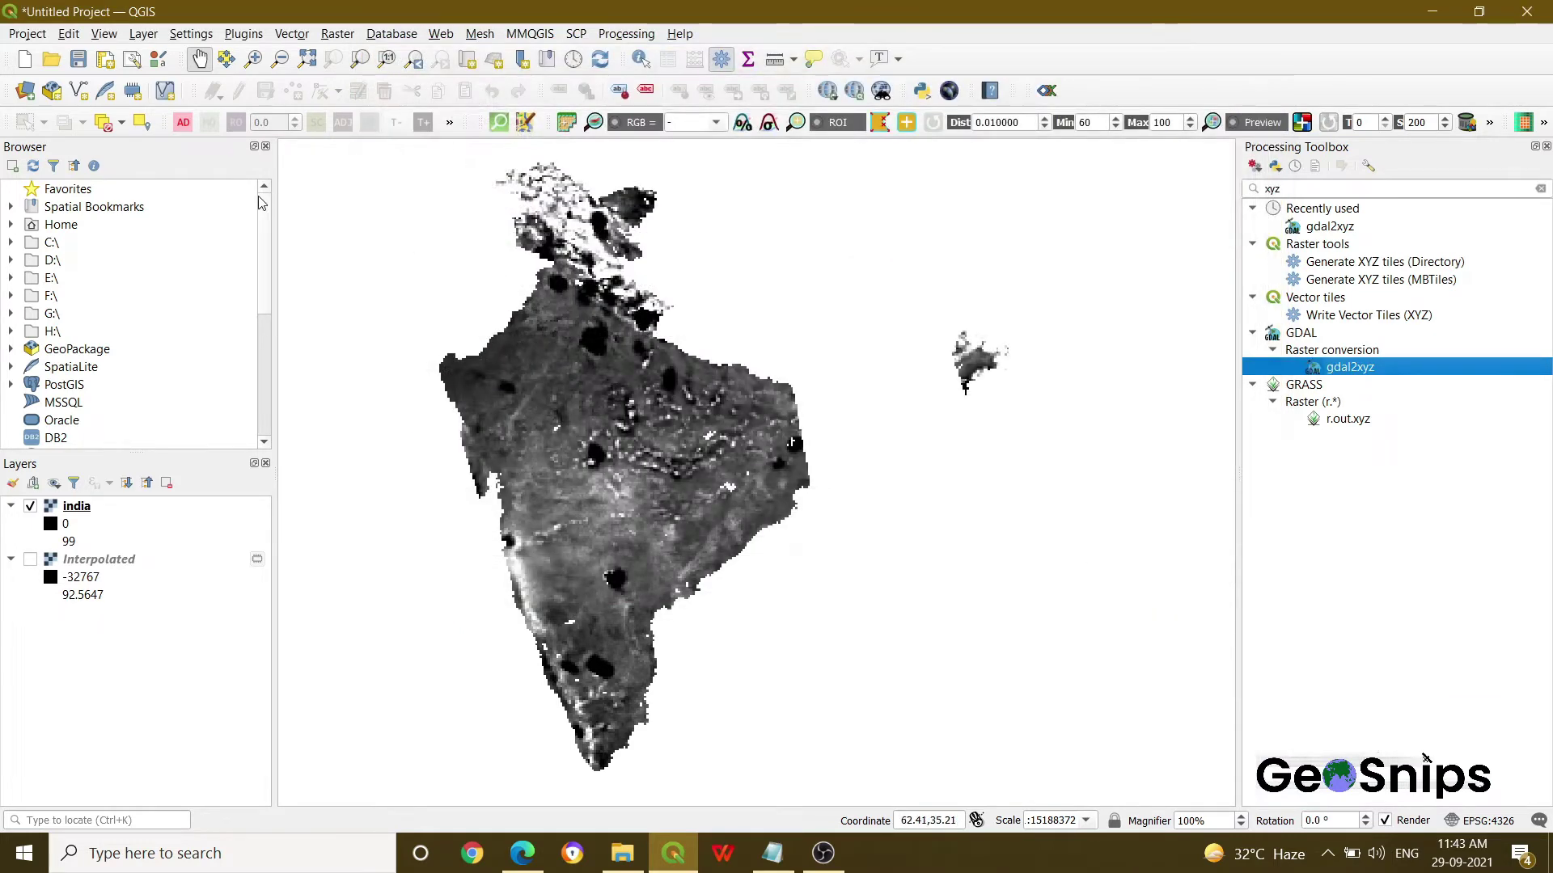
Choose Downloads/interpolation.csv as the delimited text source in the Data Source Manager
{"action": "left_click", "coordinate": [28, 94]}
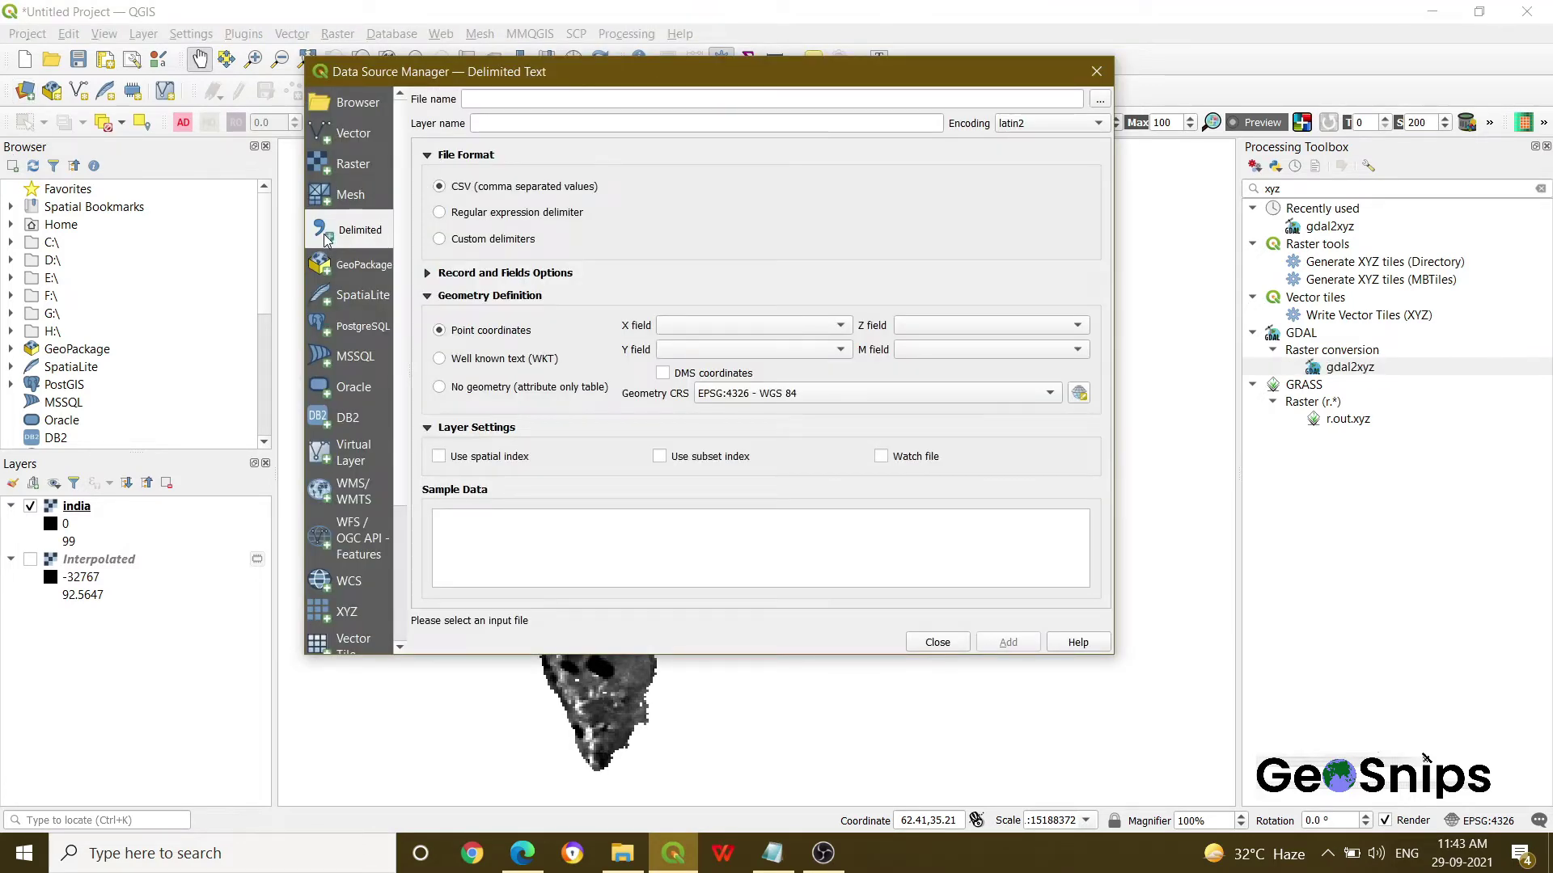
{"action": "left_click", "coordinate": [1099, 100]}
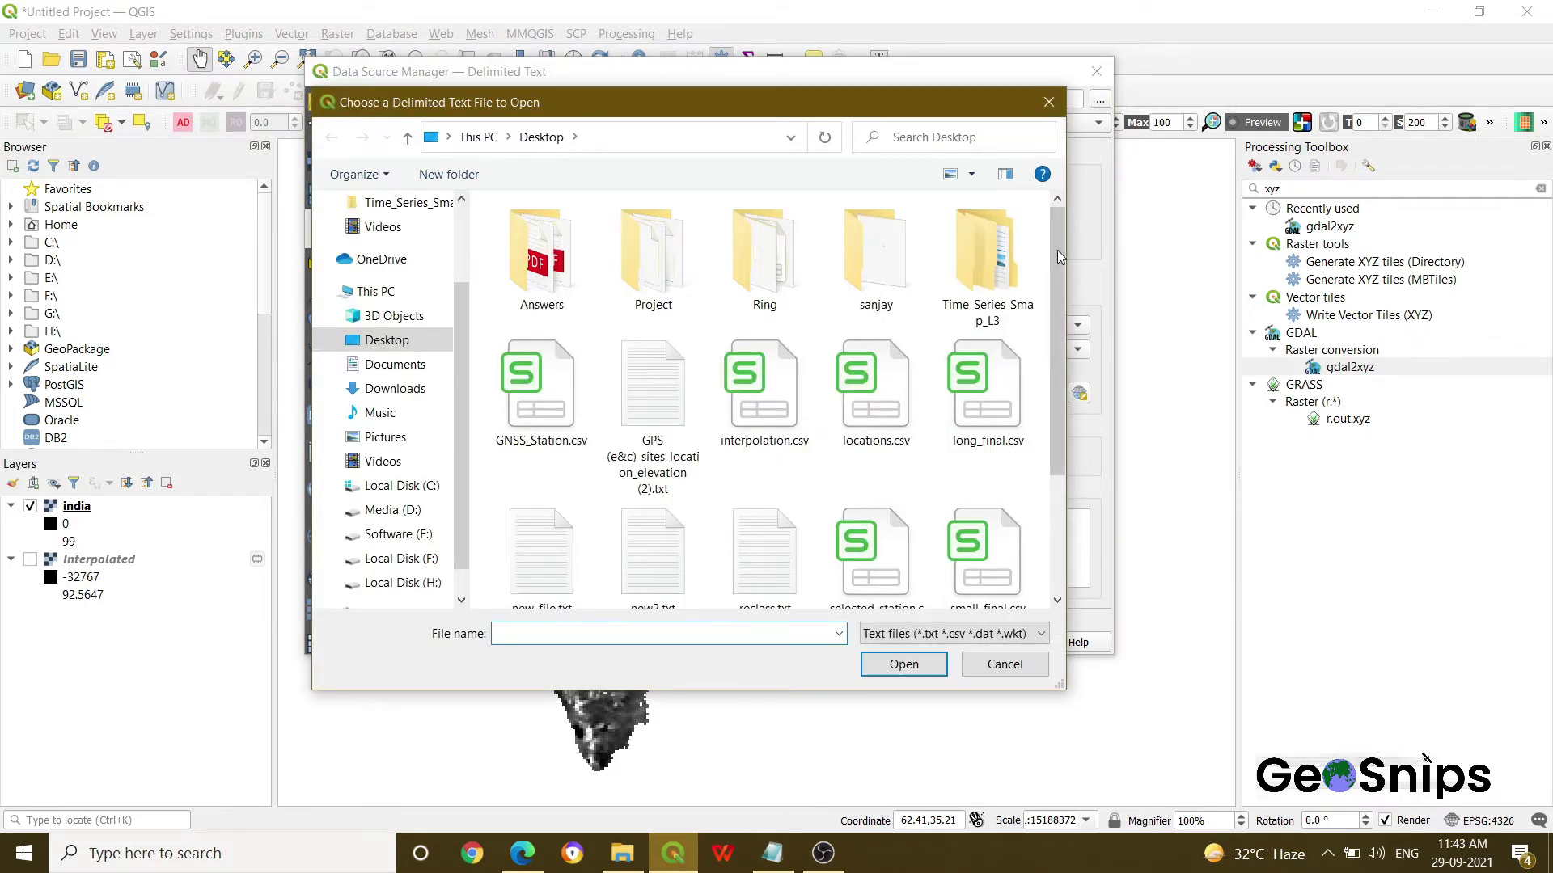
{"action": "left_click", "coordinate": [802, 421]}
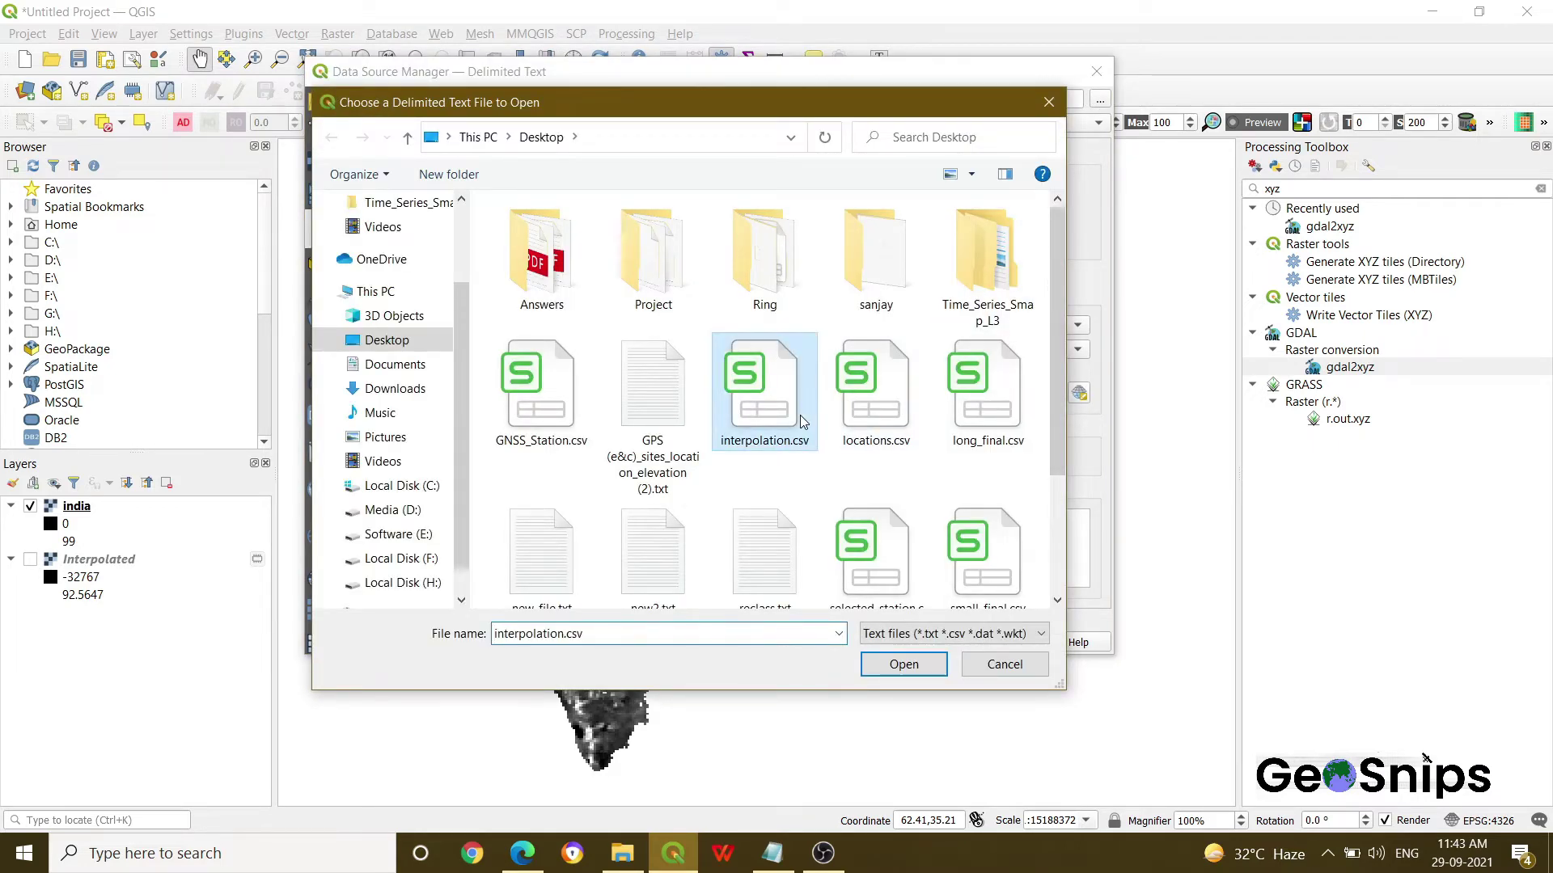
{"action": "left_click", "coordinate": [903, 664]}
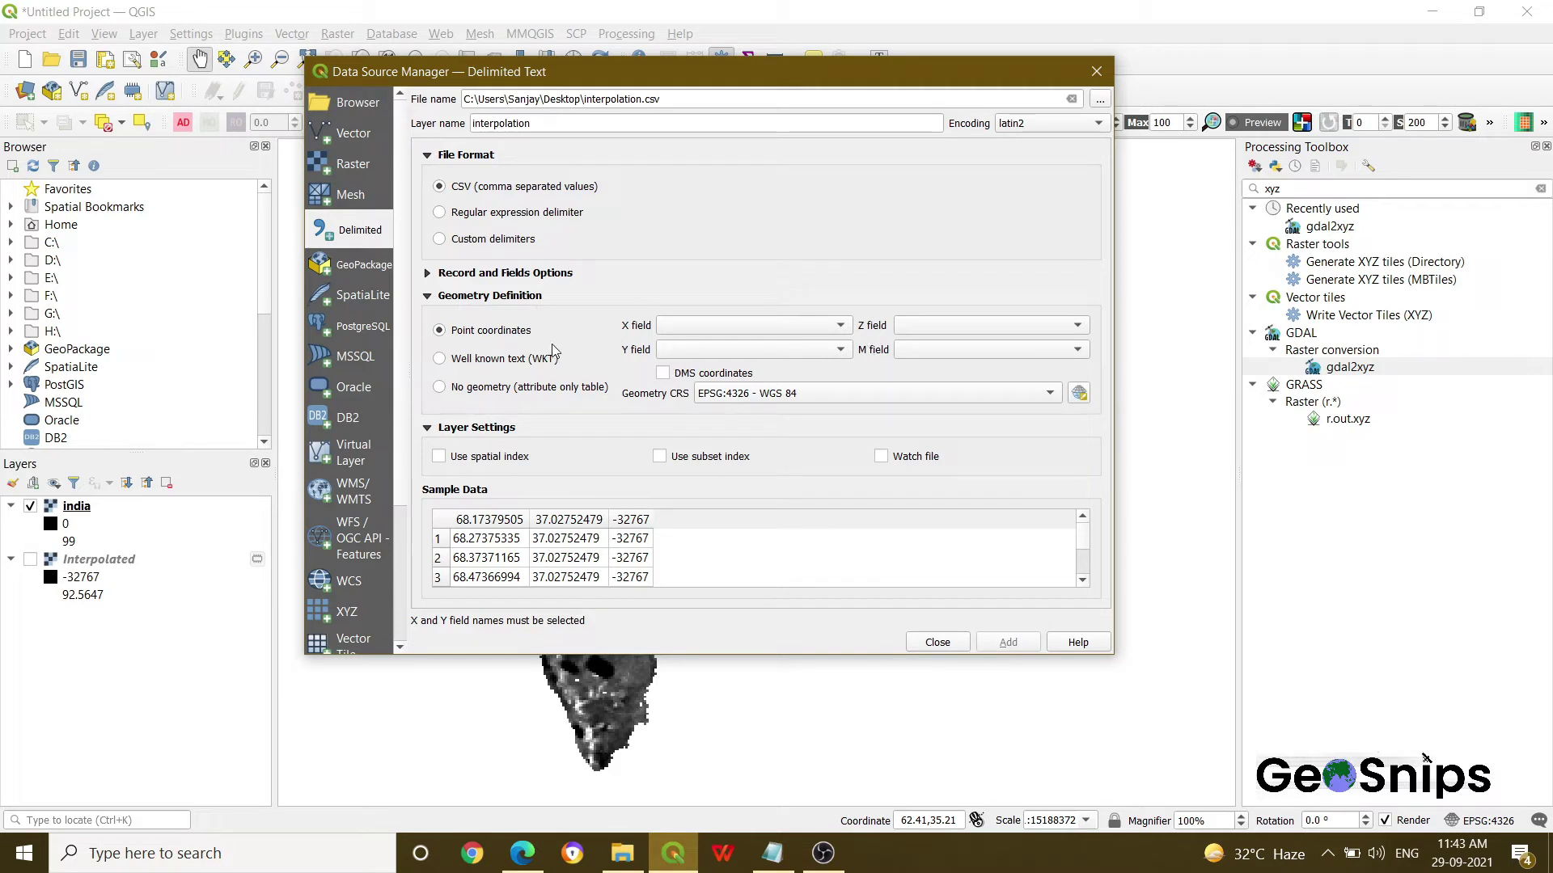
Use column 68.17379505 as X and 37.02752479 as Y, then add the point layer
{"action": "left_click", "coordinate": [749, 325]}
{"action": "left_click", "coordinate": [749, 326]}
{"action": "left_click", "coordinate": [751, 350]}
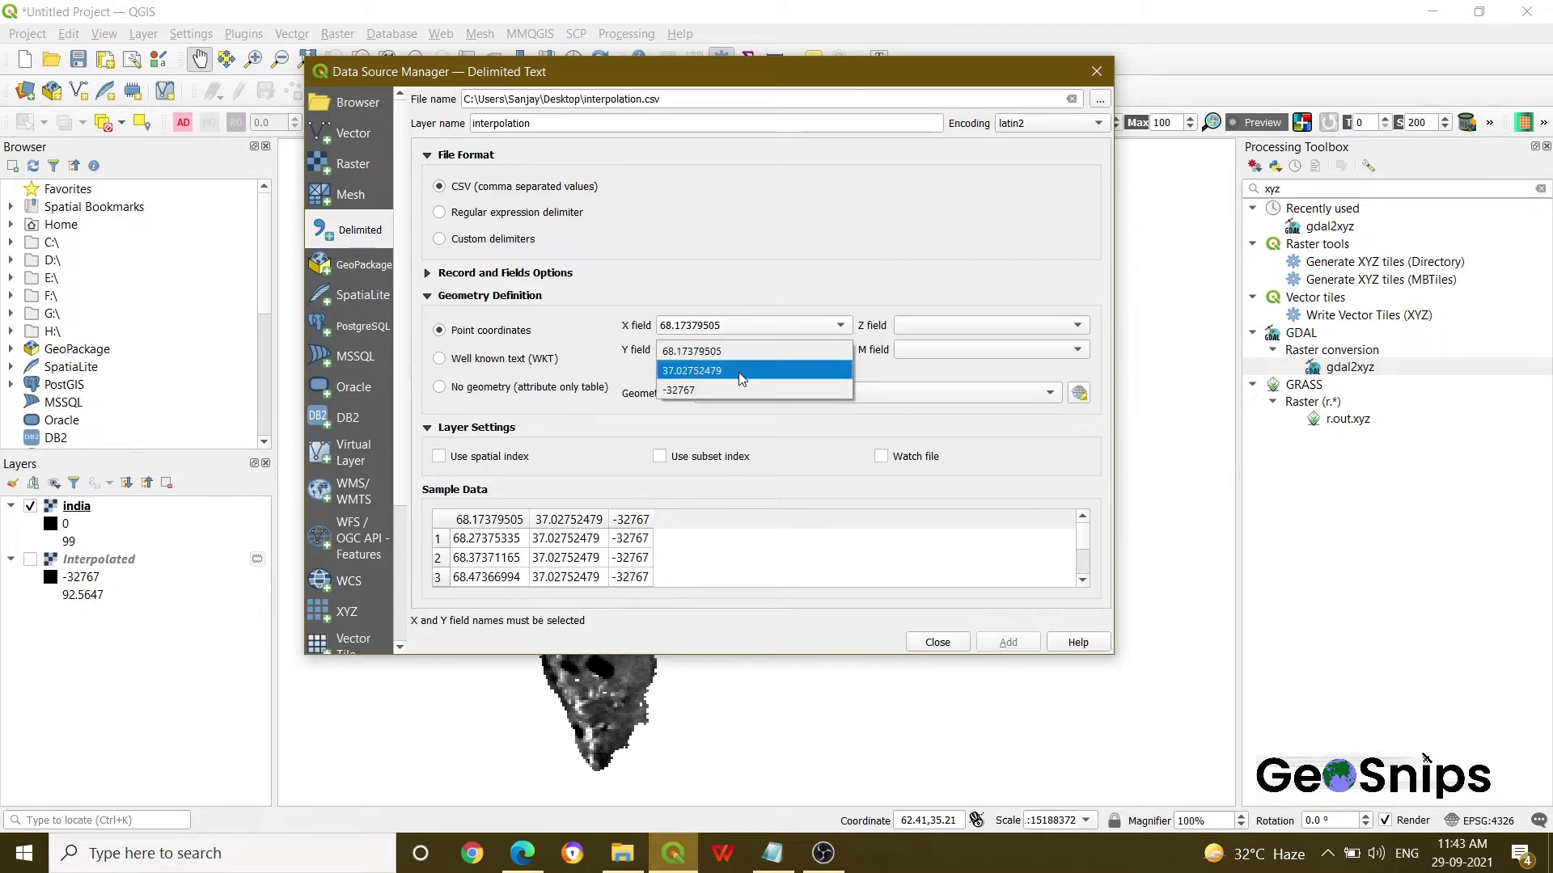
{"action": "left_click", "coordinate": [742, 371]}
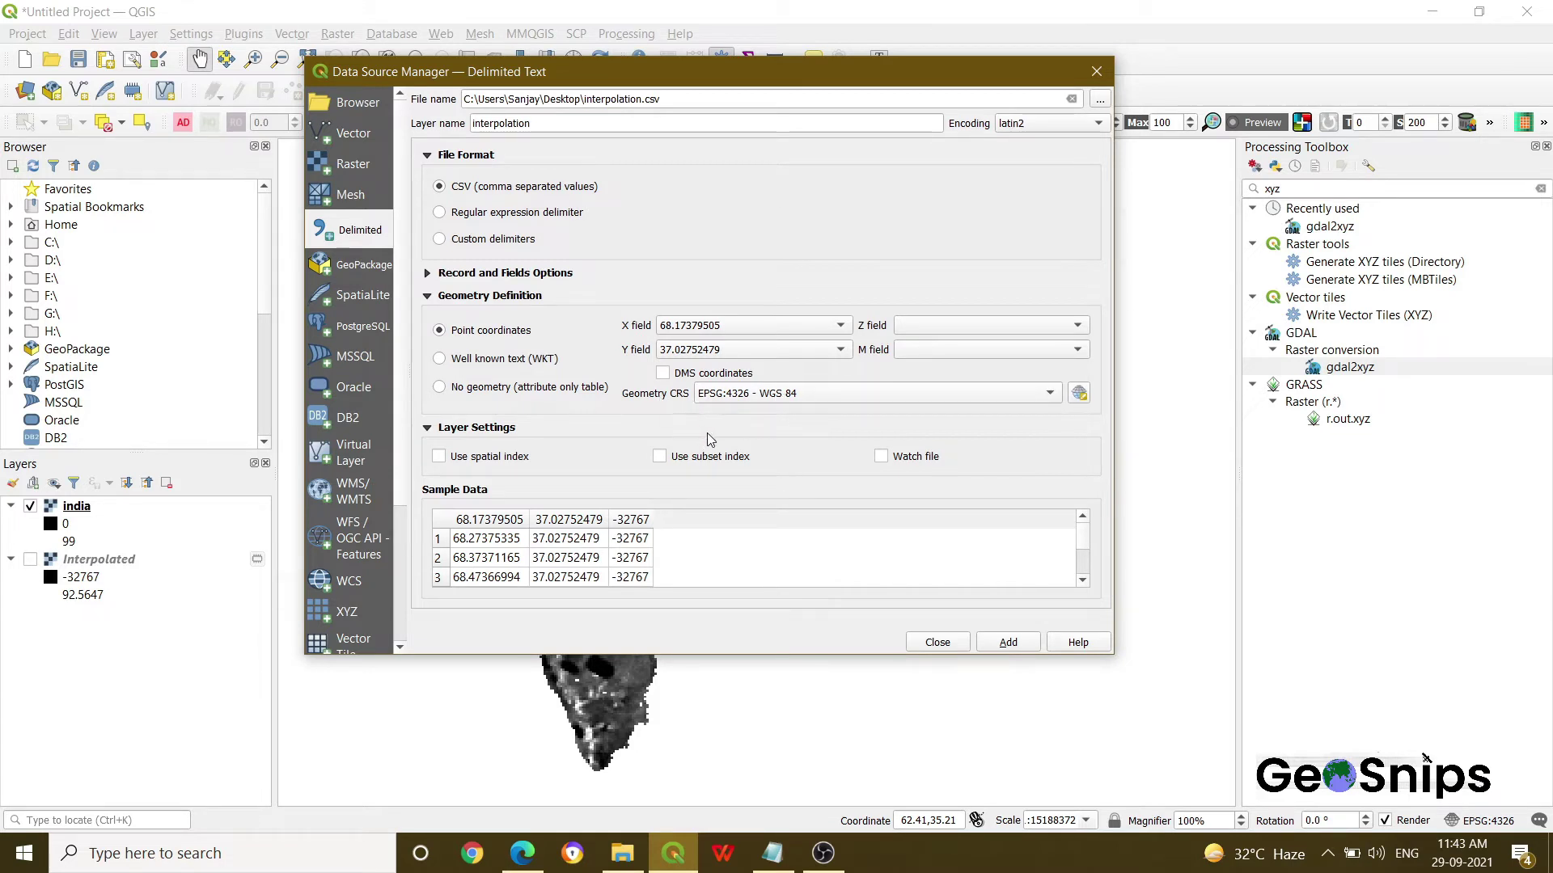
{"action": "left_click", "coordinate": [1005, 644]}
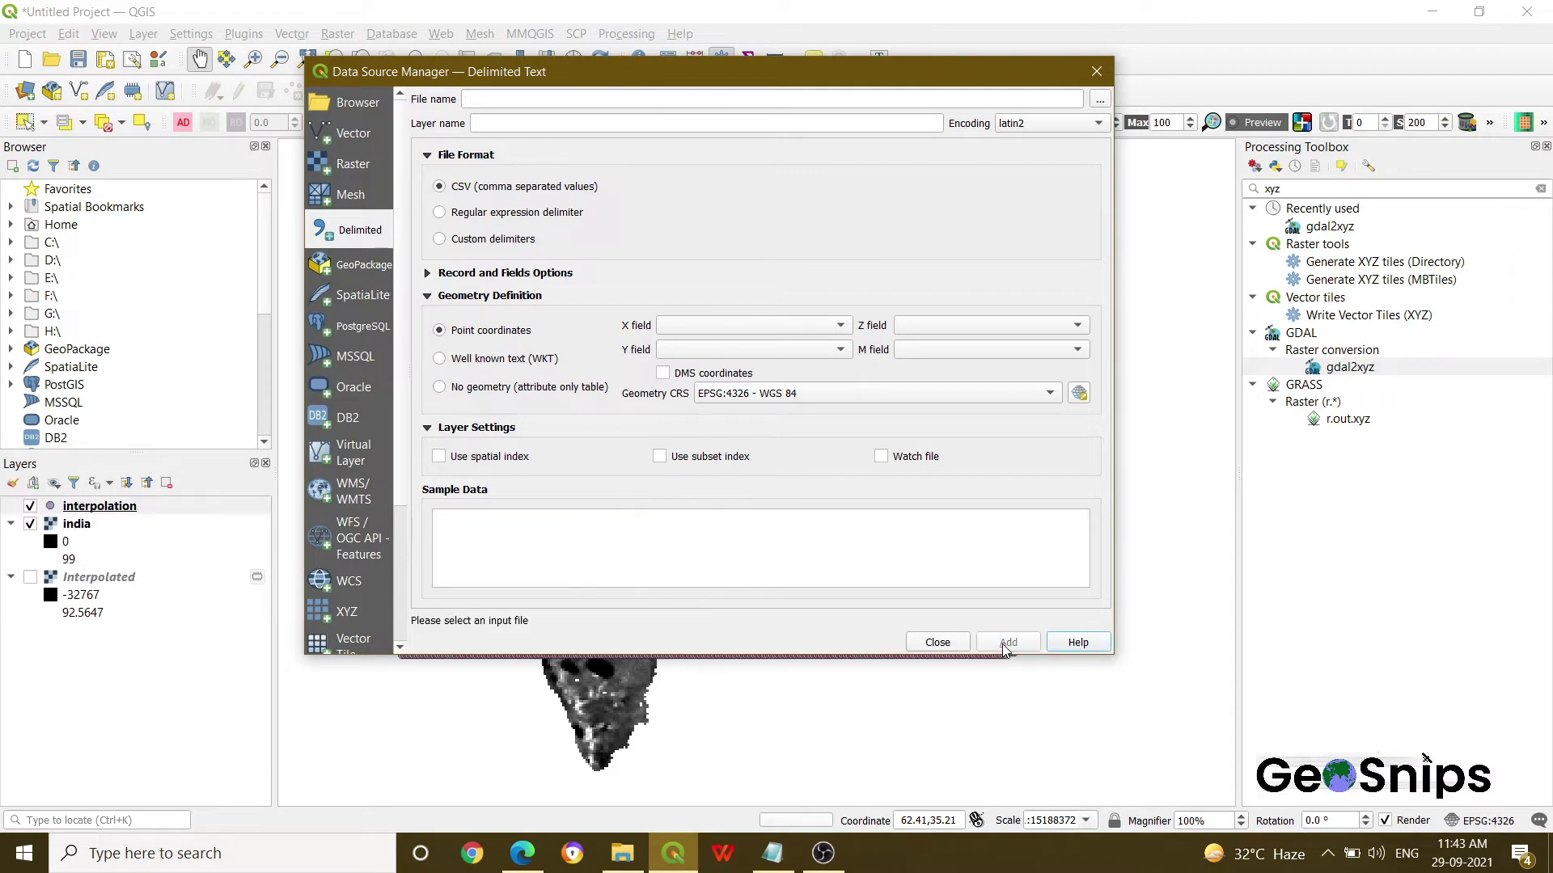
{"action": "left_click", "coordinate": [937, 642]}
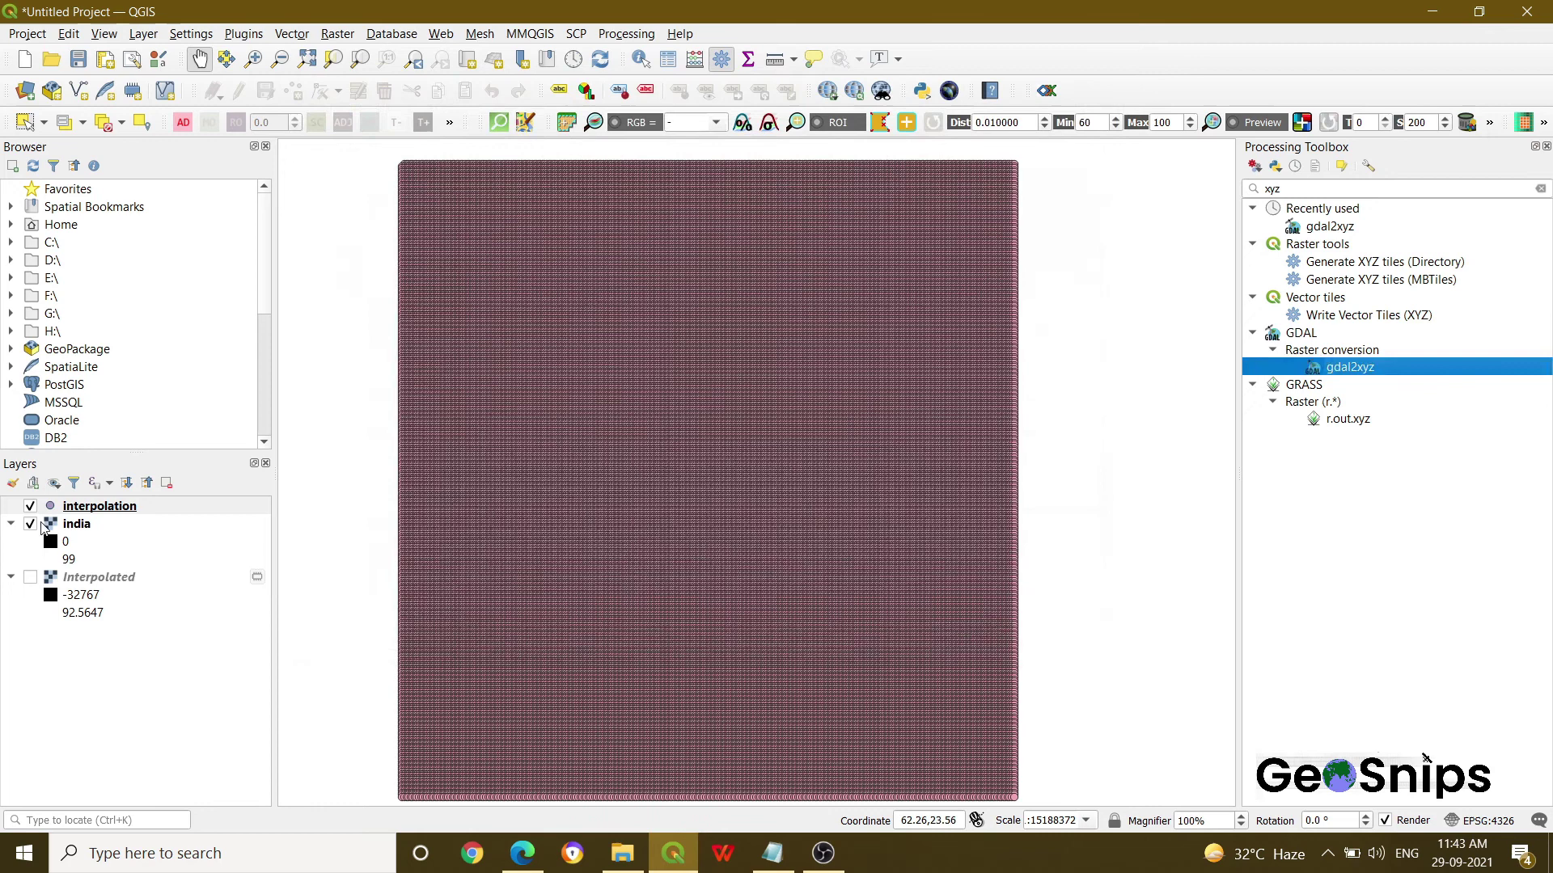
Move the interpolation layer below india in the Layers panel
{"action": "left_click_drag", "start_coordinate": [89, 511], "coordinate": [84, 535]}
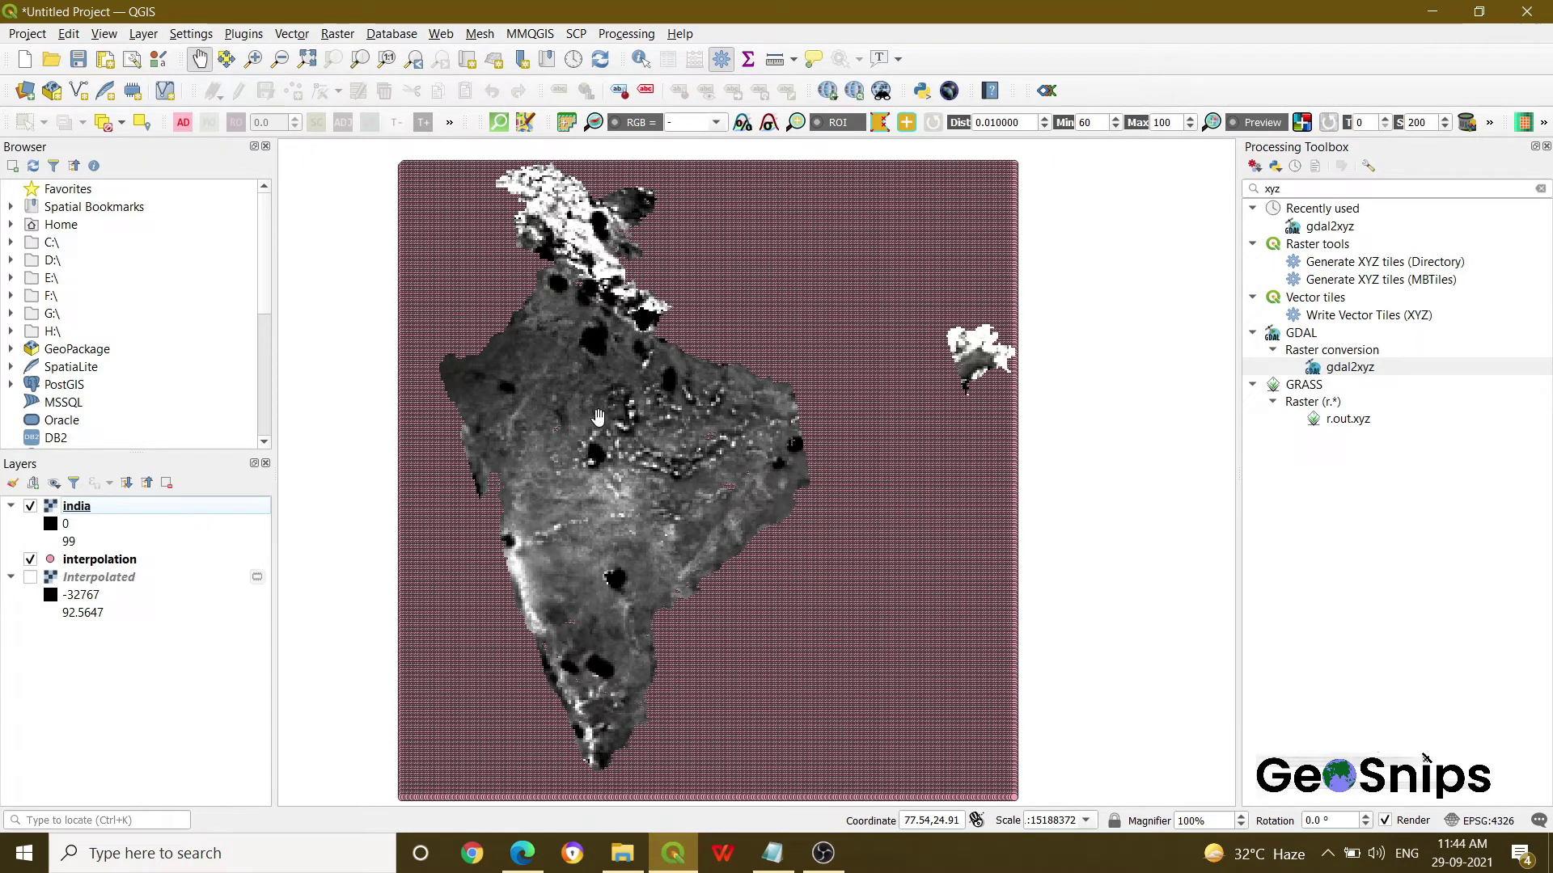
Search the Processing Toolbox for 'interpolat' and launch IDW interpolation
{"action": "left_click", "coordinate": [1319, 192]}
{"action": "key", "text": "BackSpace"}
{"action": "key", "text": "BackSpace"}
{"action": "key", "text": "BackSpace"}
{"action": "type", "text": "int"}
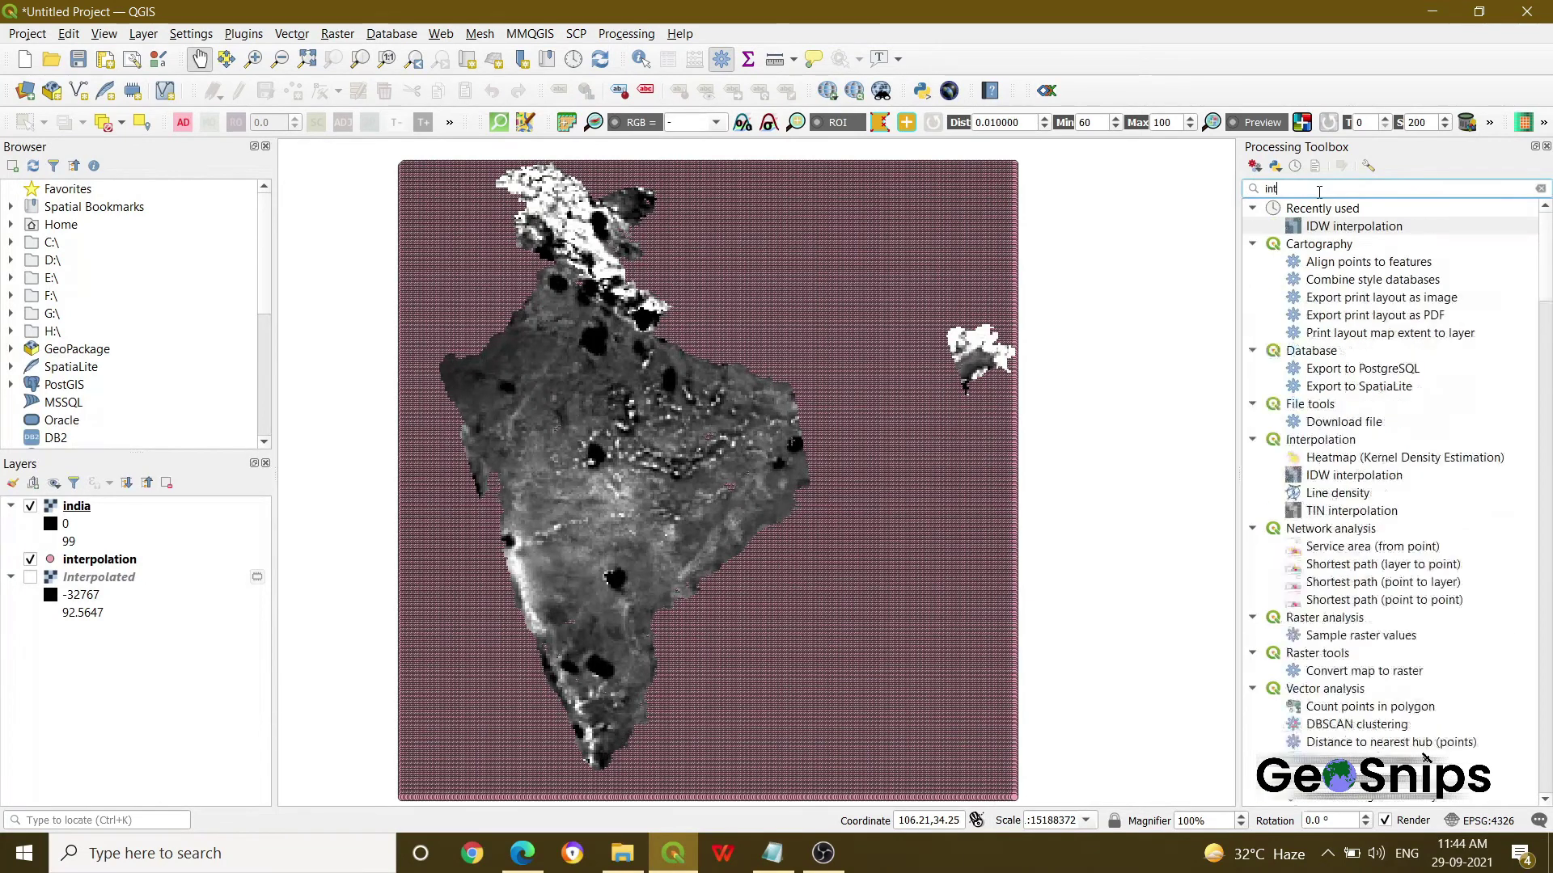
{"action": "type", "text": "erpolat"}
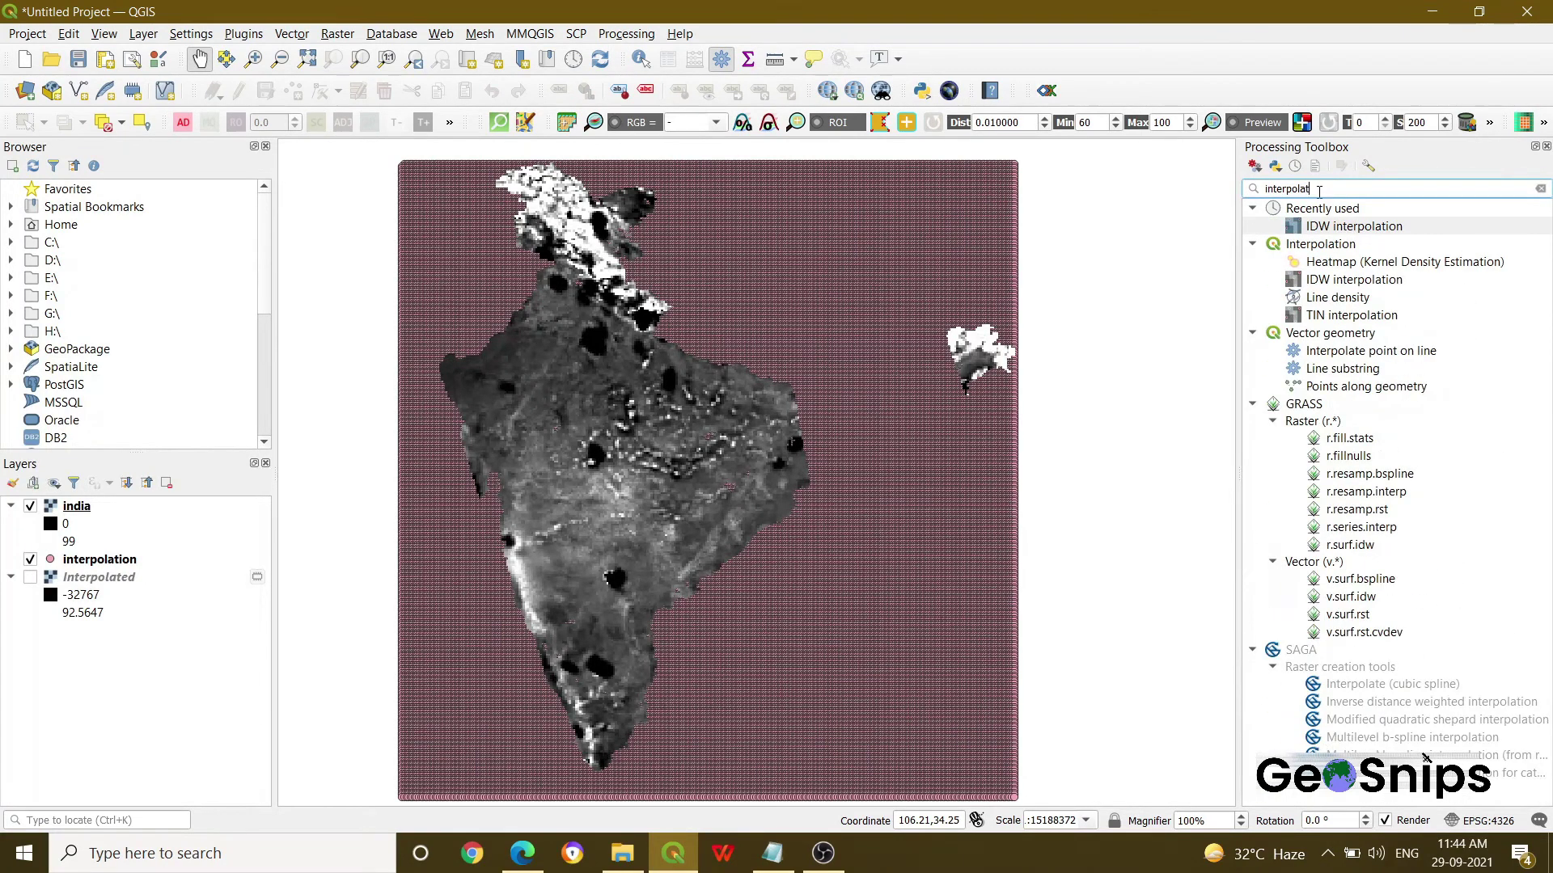
{"action": "double_click", "coordinate": [1339, 281]}
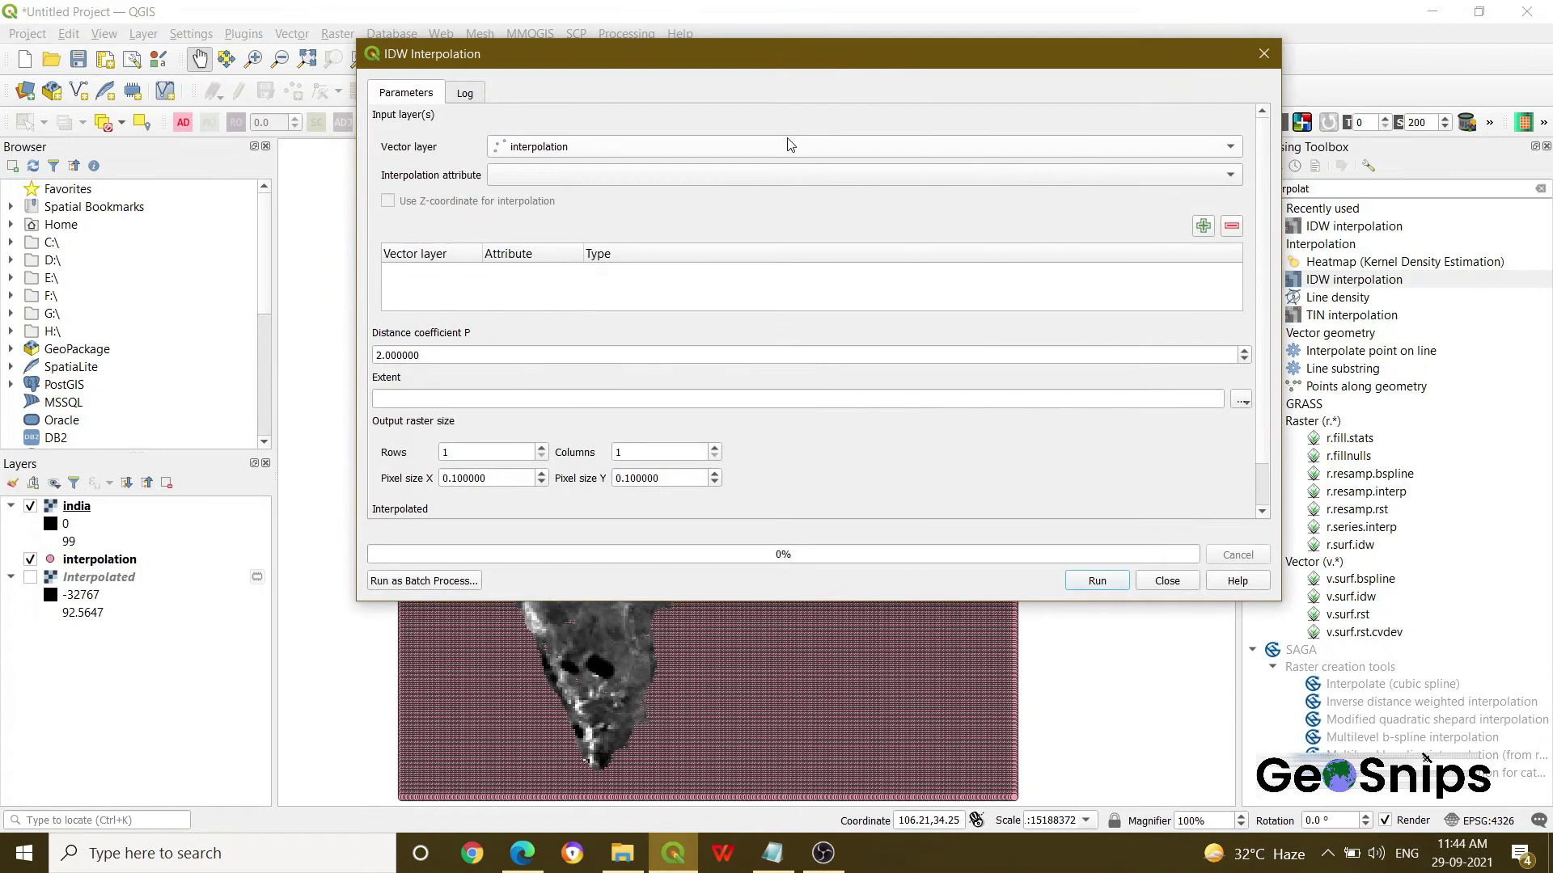
Add the interpolation points layer with the -32767 attribute as the IDW input
{"action": "left_click", "coordinate": [616, 148]}
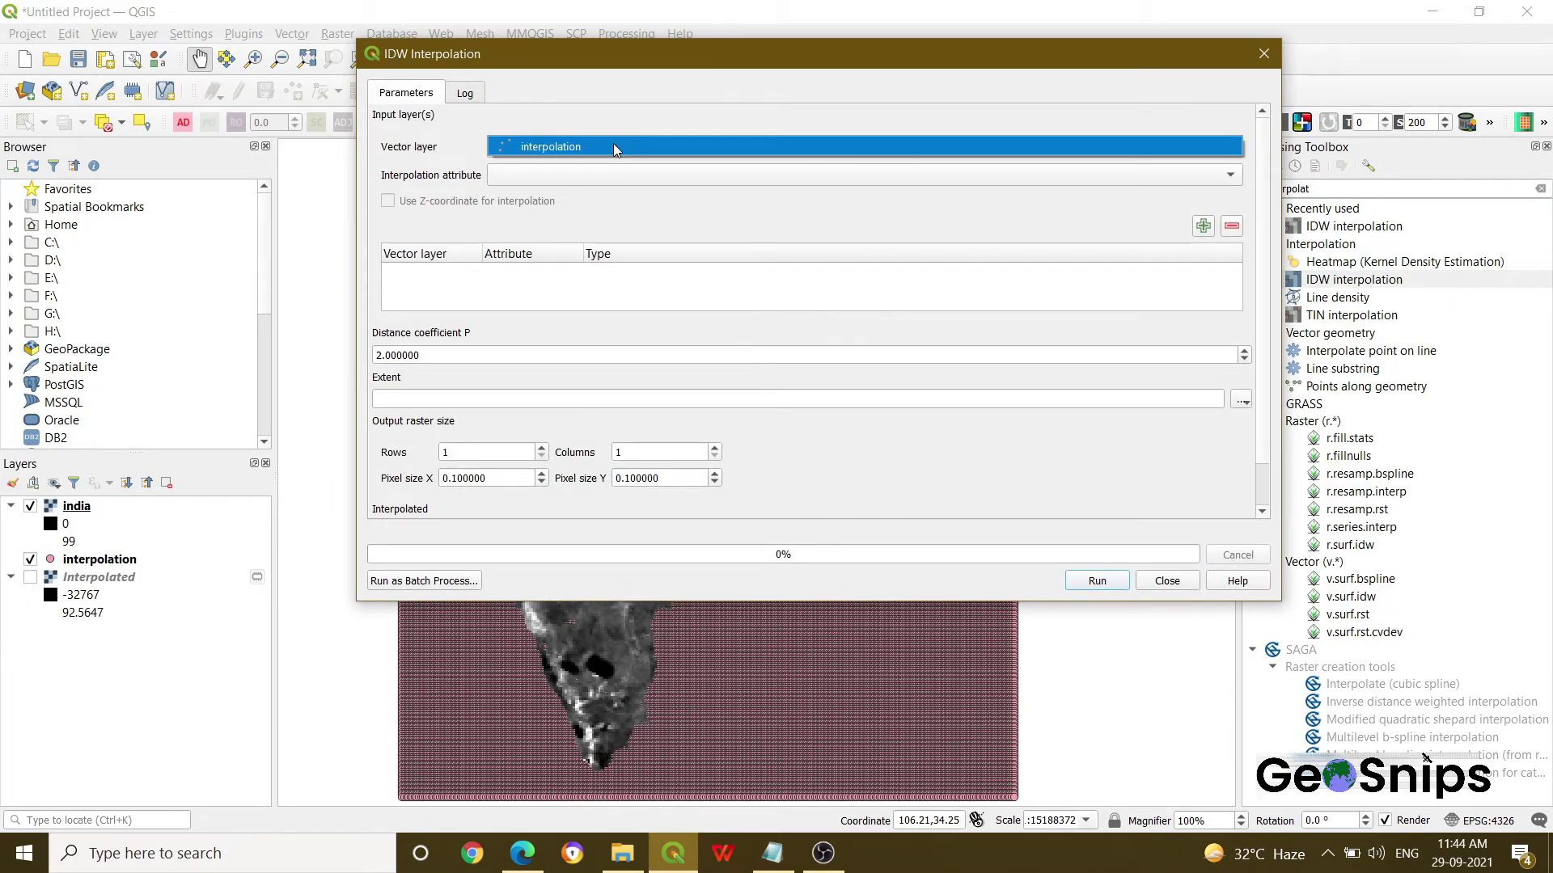
{"action": "left_click", "coordinate": [613, 145]}
{"action": "left_click", "coordinate": [638, 178]}
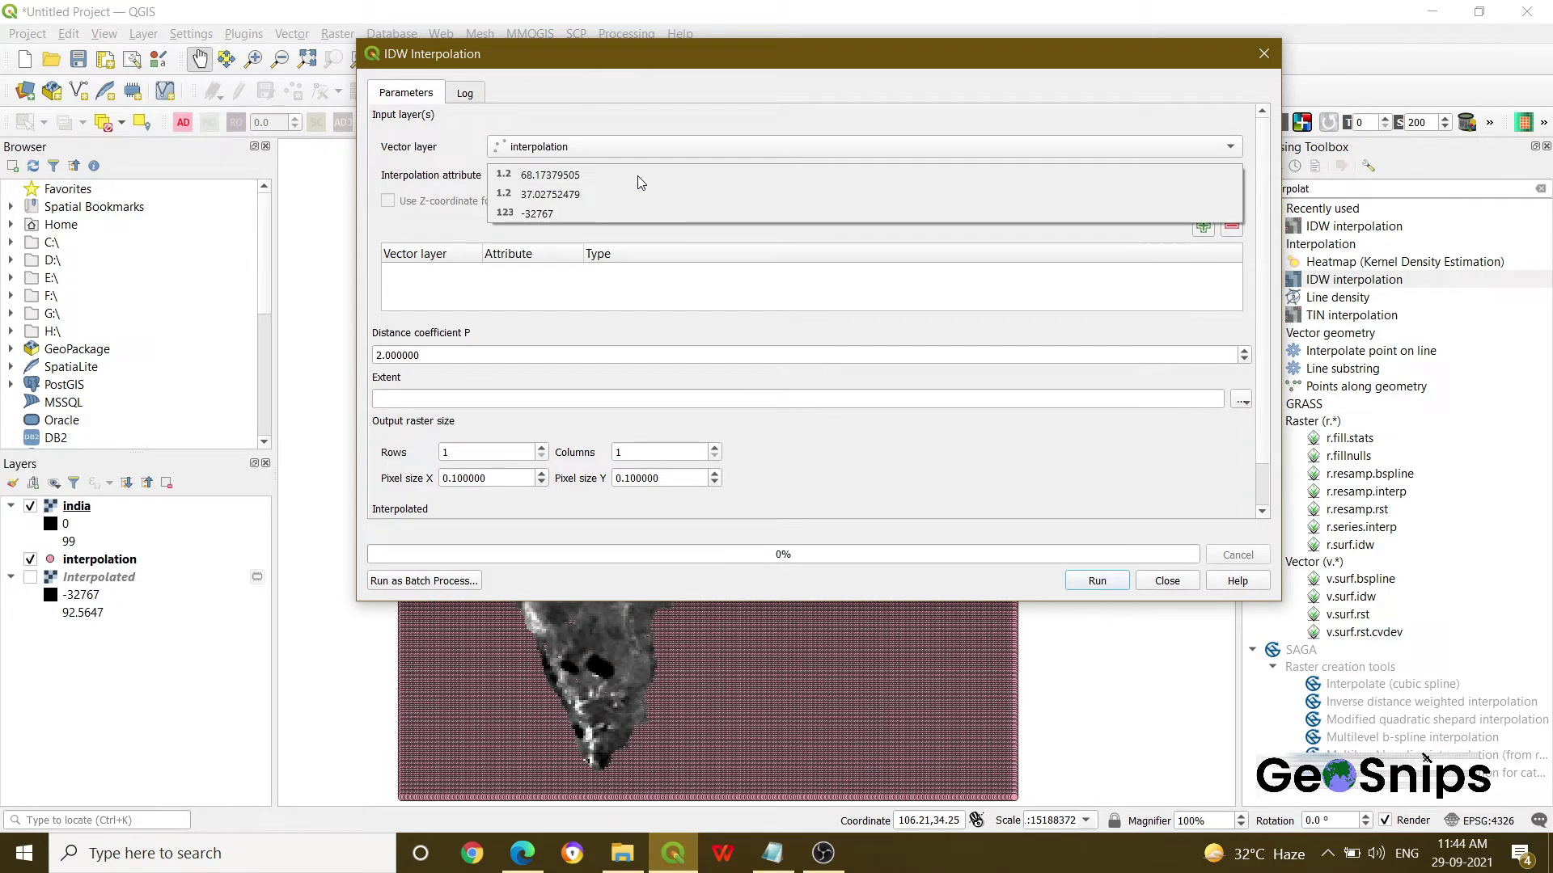
{"action": "left_click", "coordinate": [619, 214]}
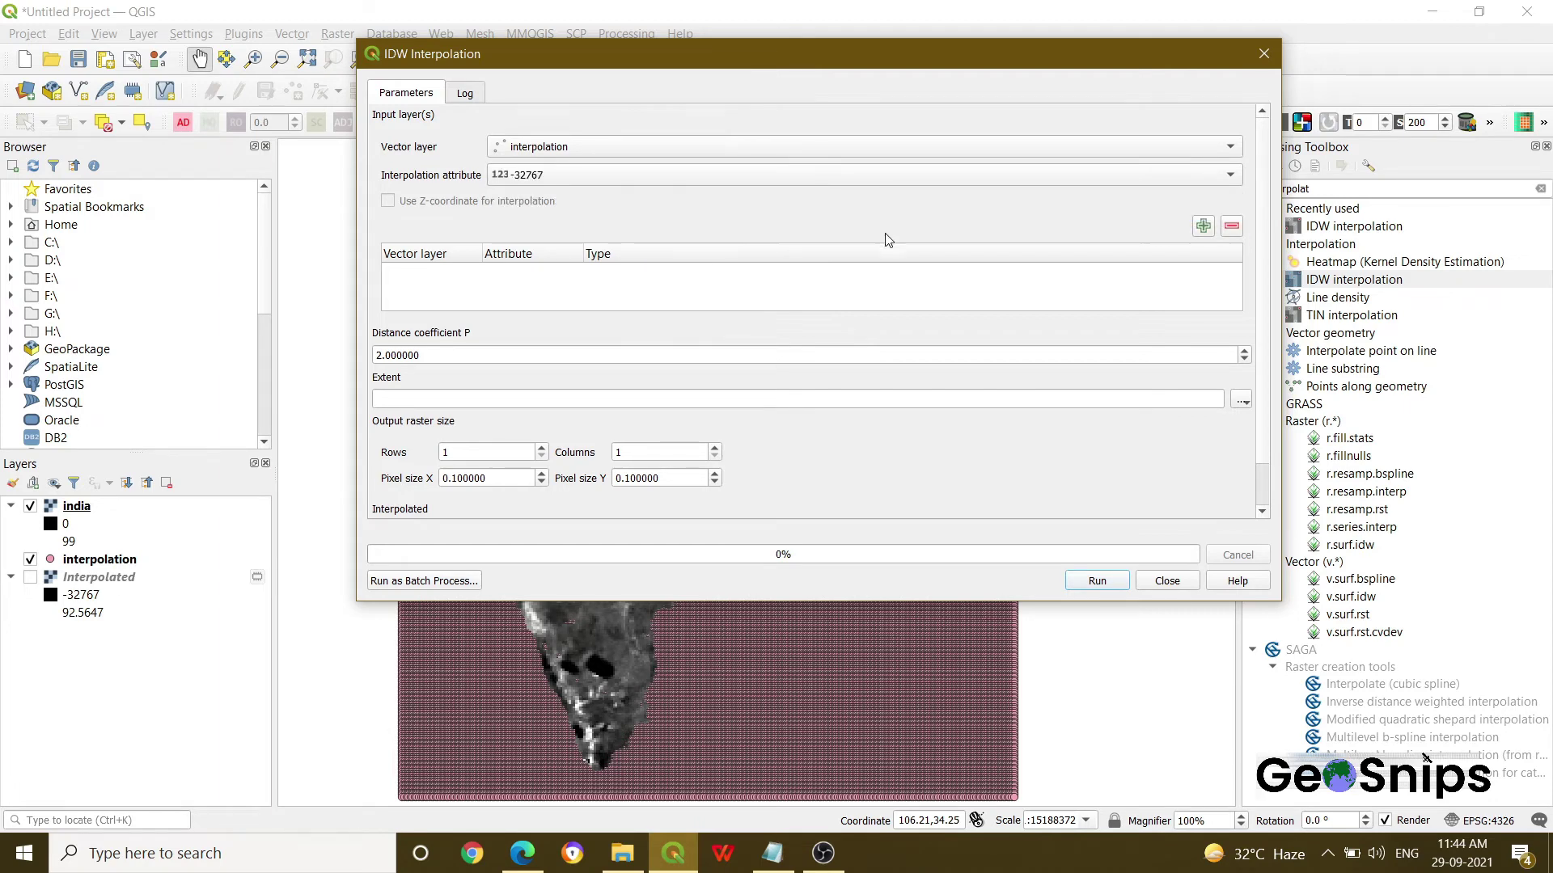
{"action": "left_click", "coordinate": [1204, 228]}
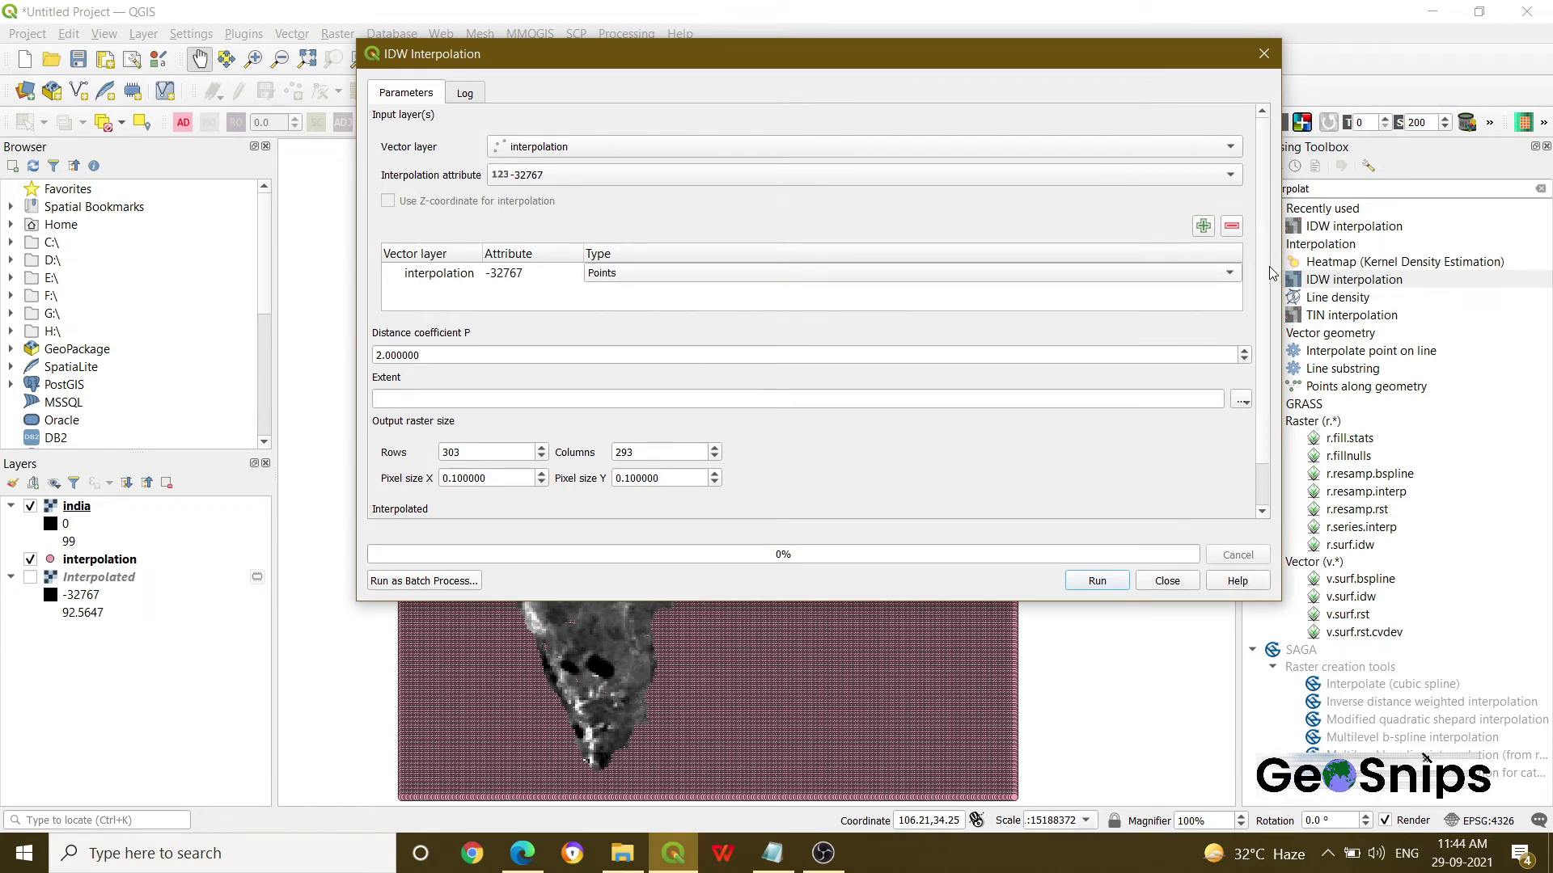
Calculate the output extent from the india layer and run the IDW interpolation
{"action": "left_click", "coordinate": [1242, 400]}
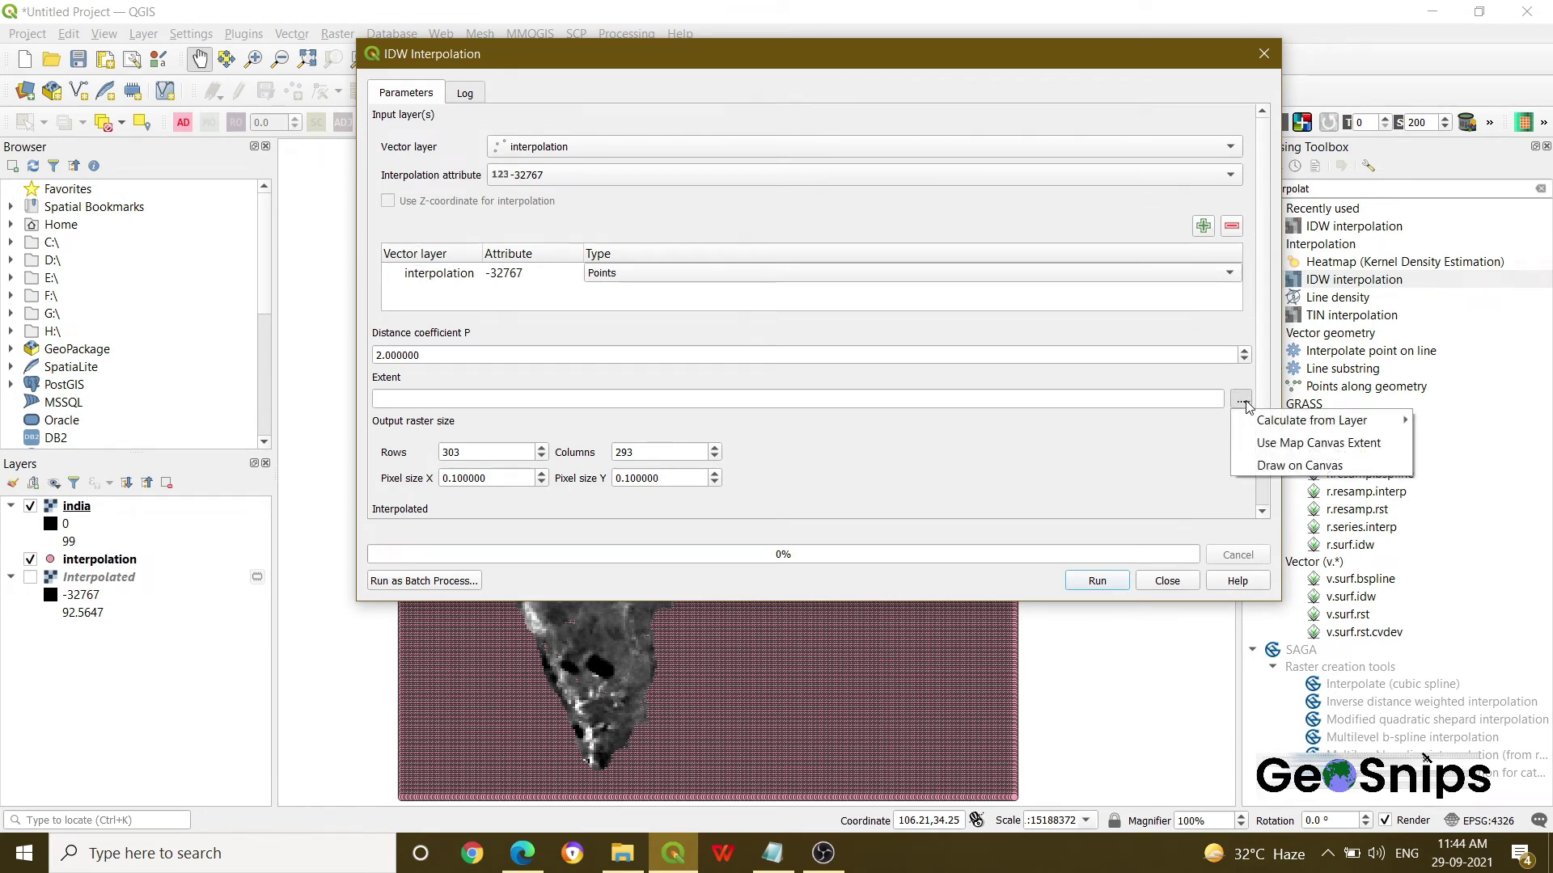
{"action": "mouse_move", "coordinate": [1253, 422]}
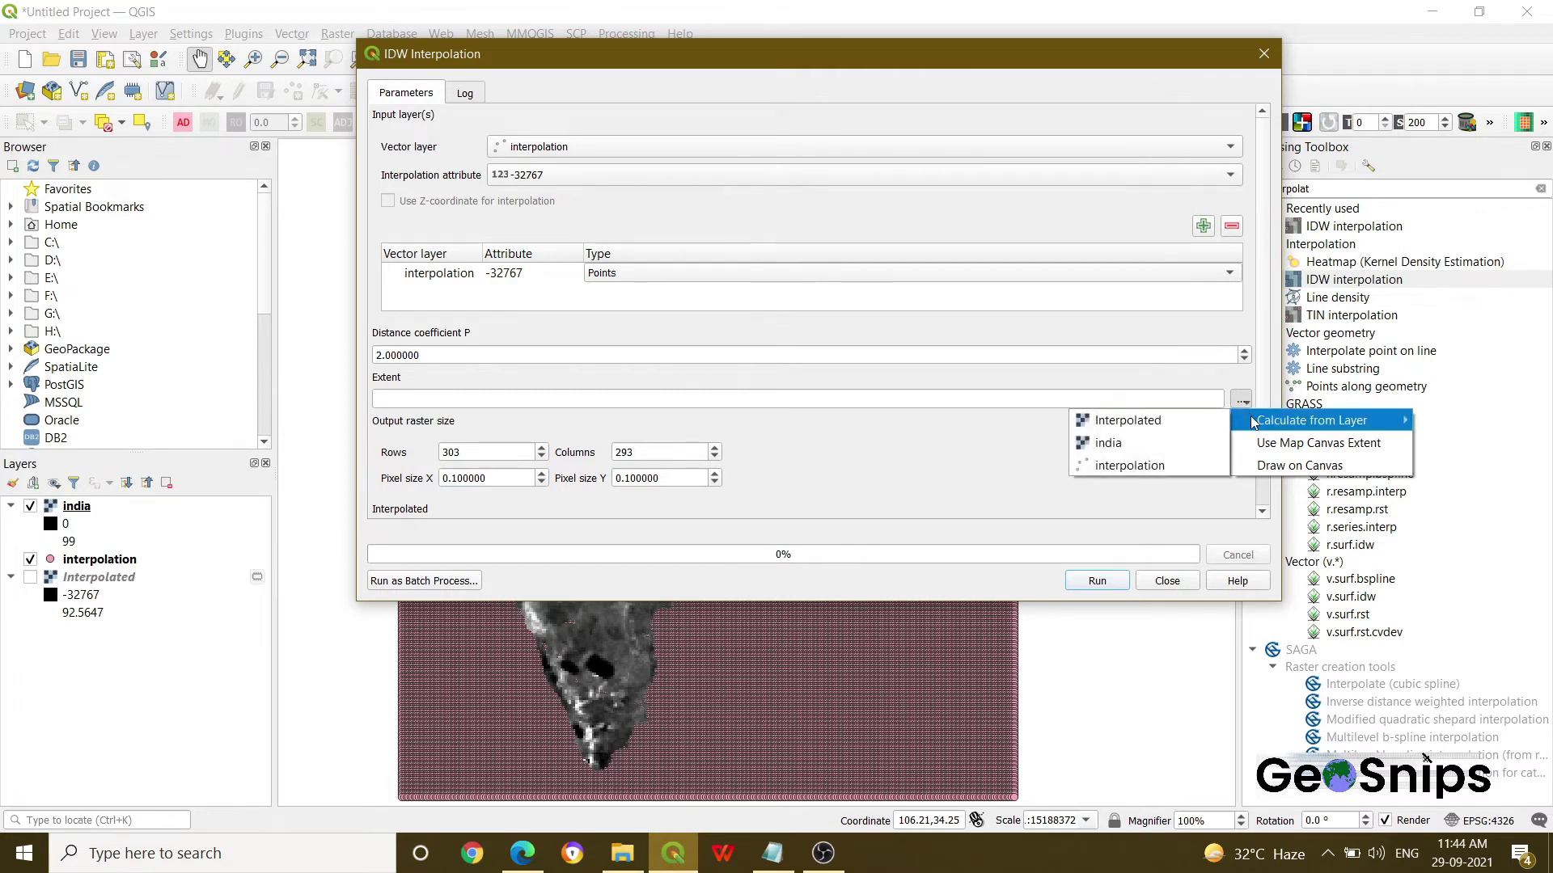
{"action": "left_click", "coordinate": [1175, 438]}
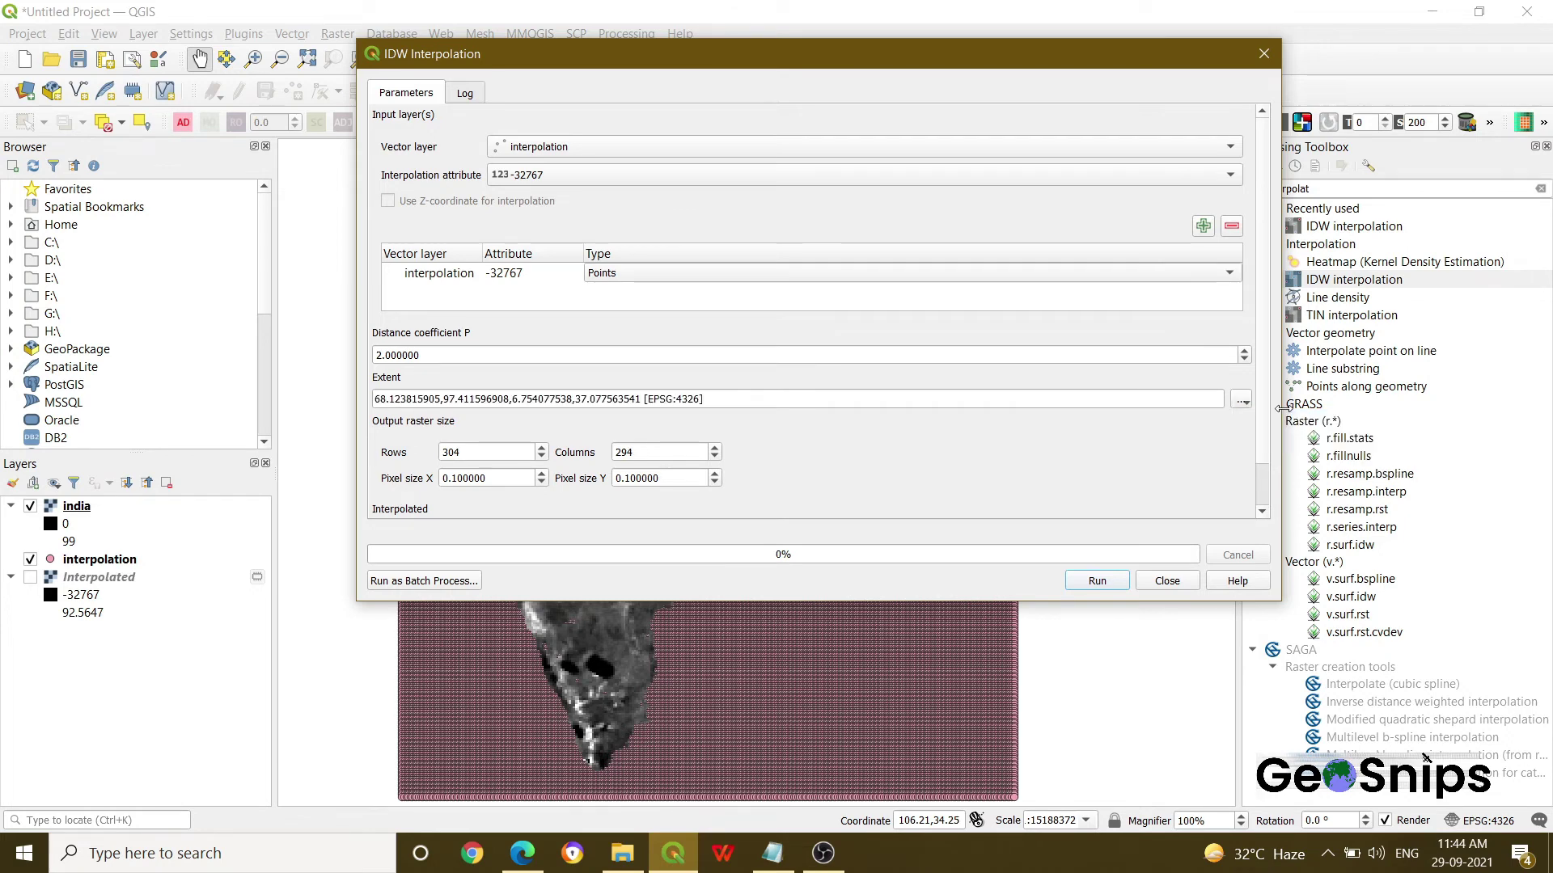
{"action": "scroll", "coordinate": [1268, 422], "scroll_direction": "down", "scroll_amount": 1}
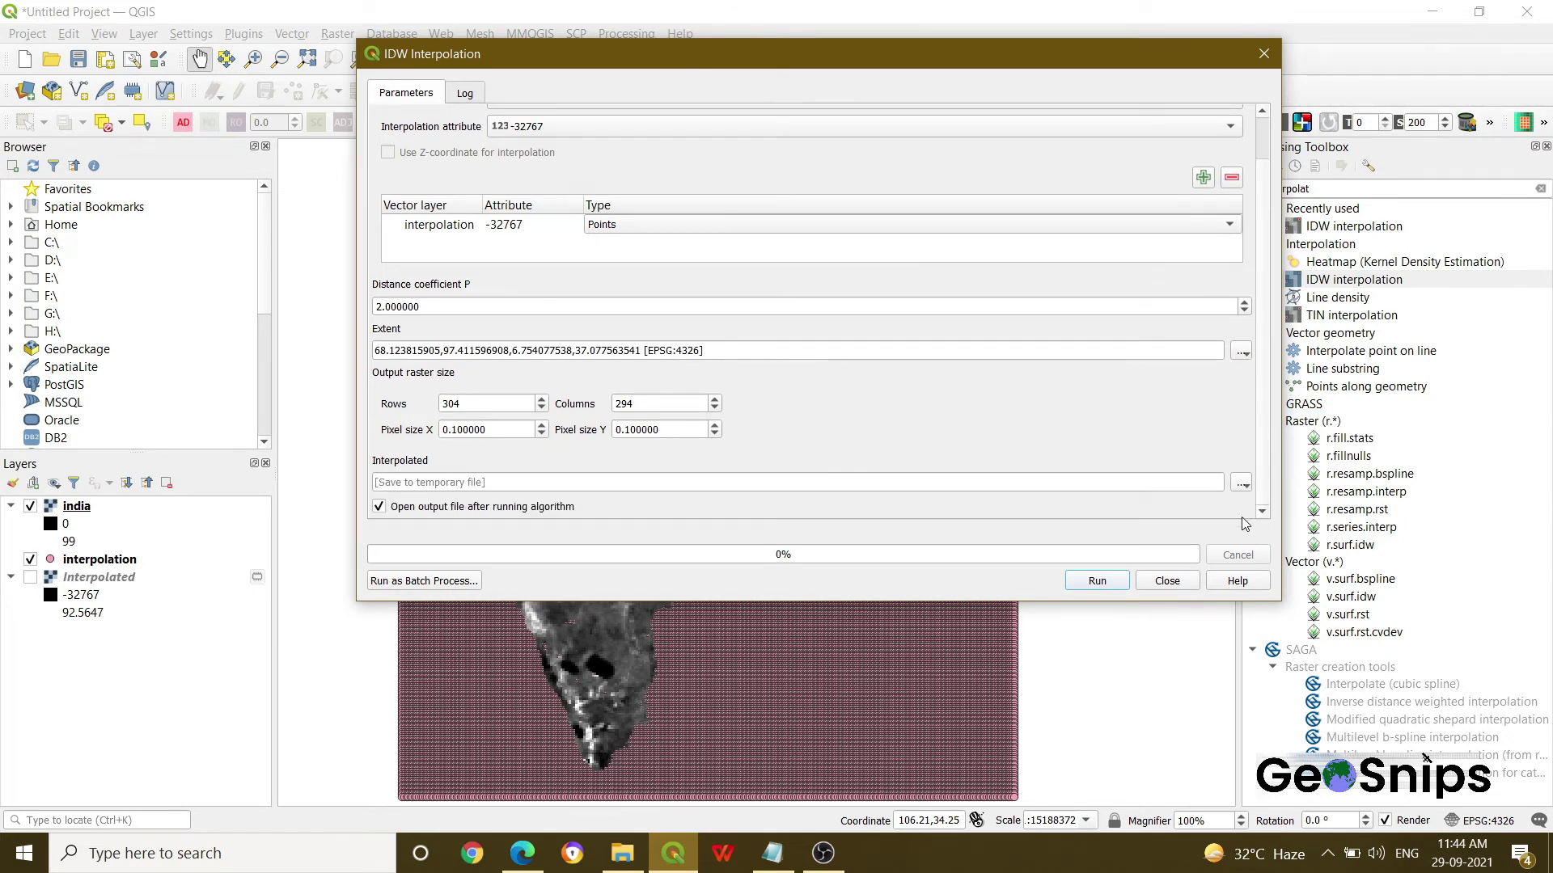
{"action": "left_click", "coordinate": [1097, 580]}
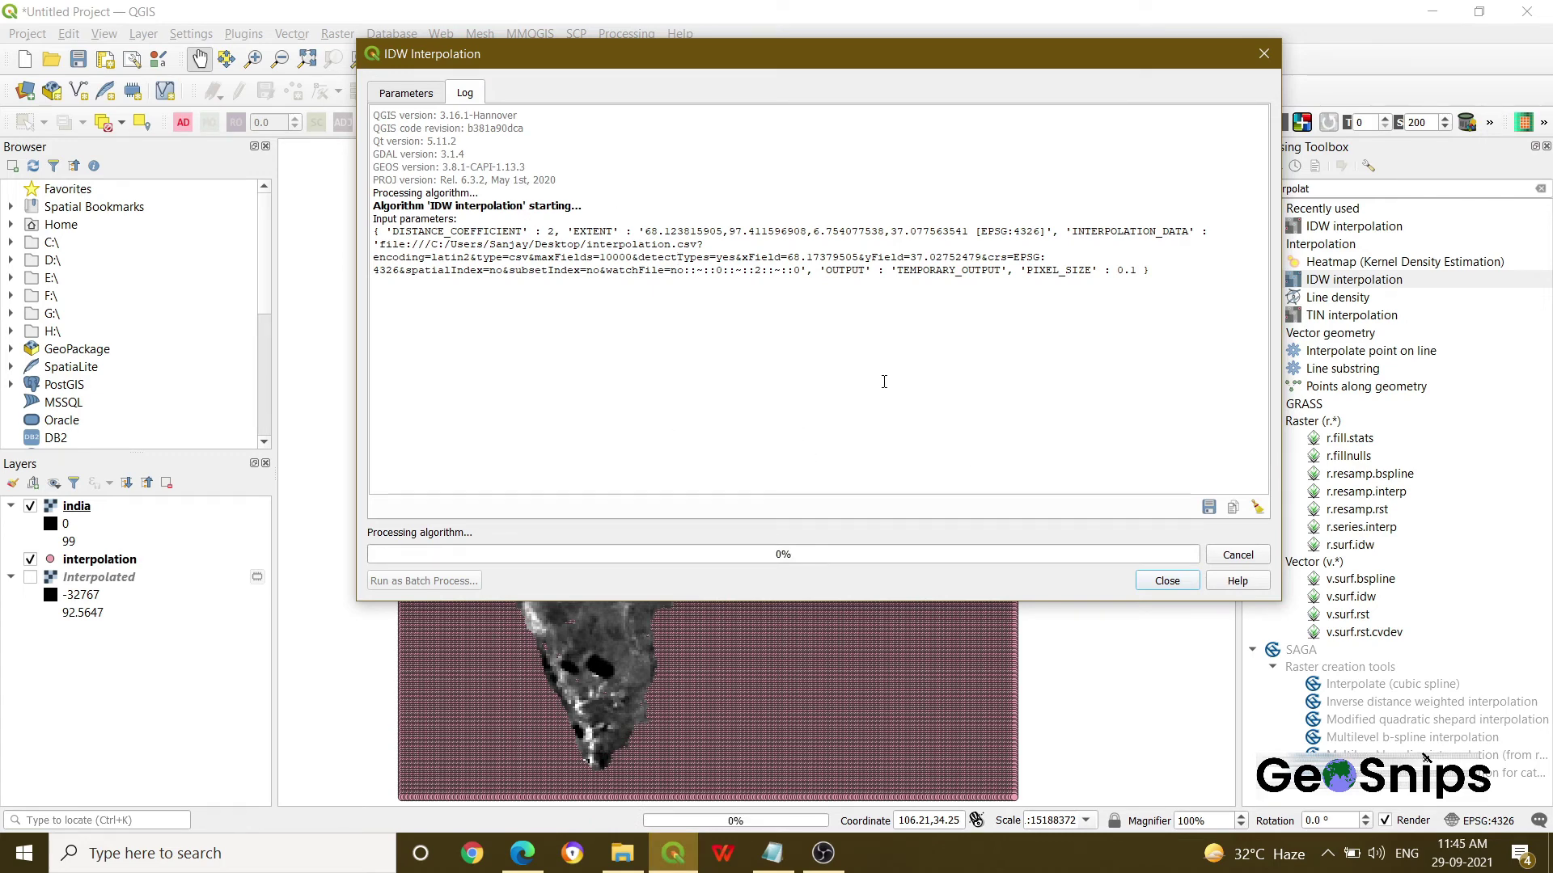
Close the IDW tool, hide india and interpolation, and show the Interpolated raster
{"action": "left_click", "coordinate": [1167, 581]}
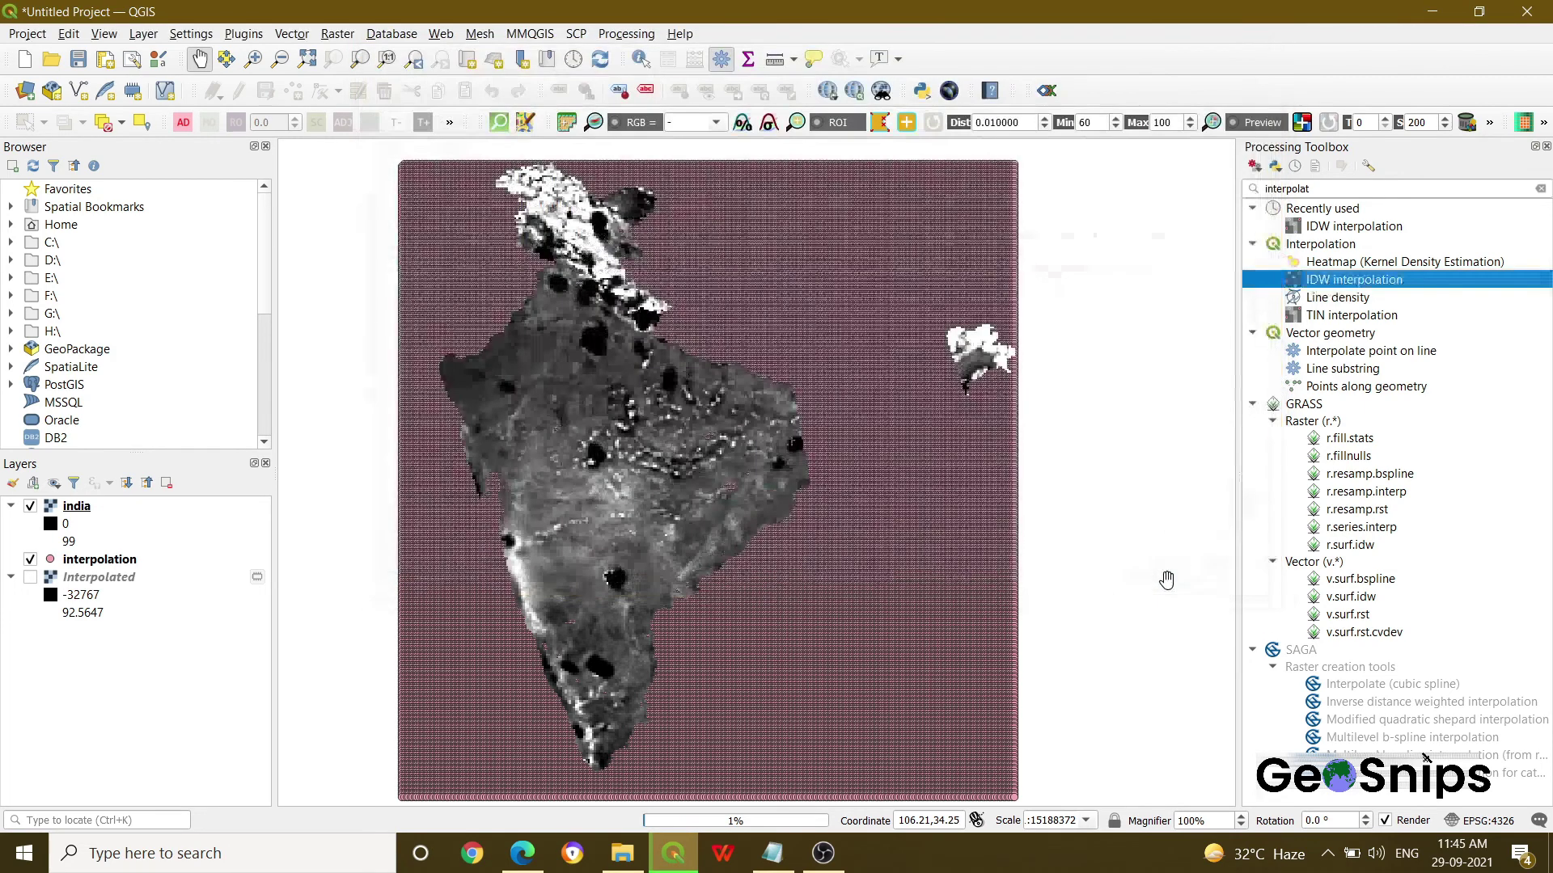
{"action": "left_click", "coordinate": [30, 506]}
{"action": "left_click", "coordinate": [30, 559]}
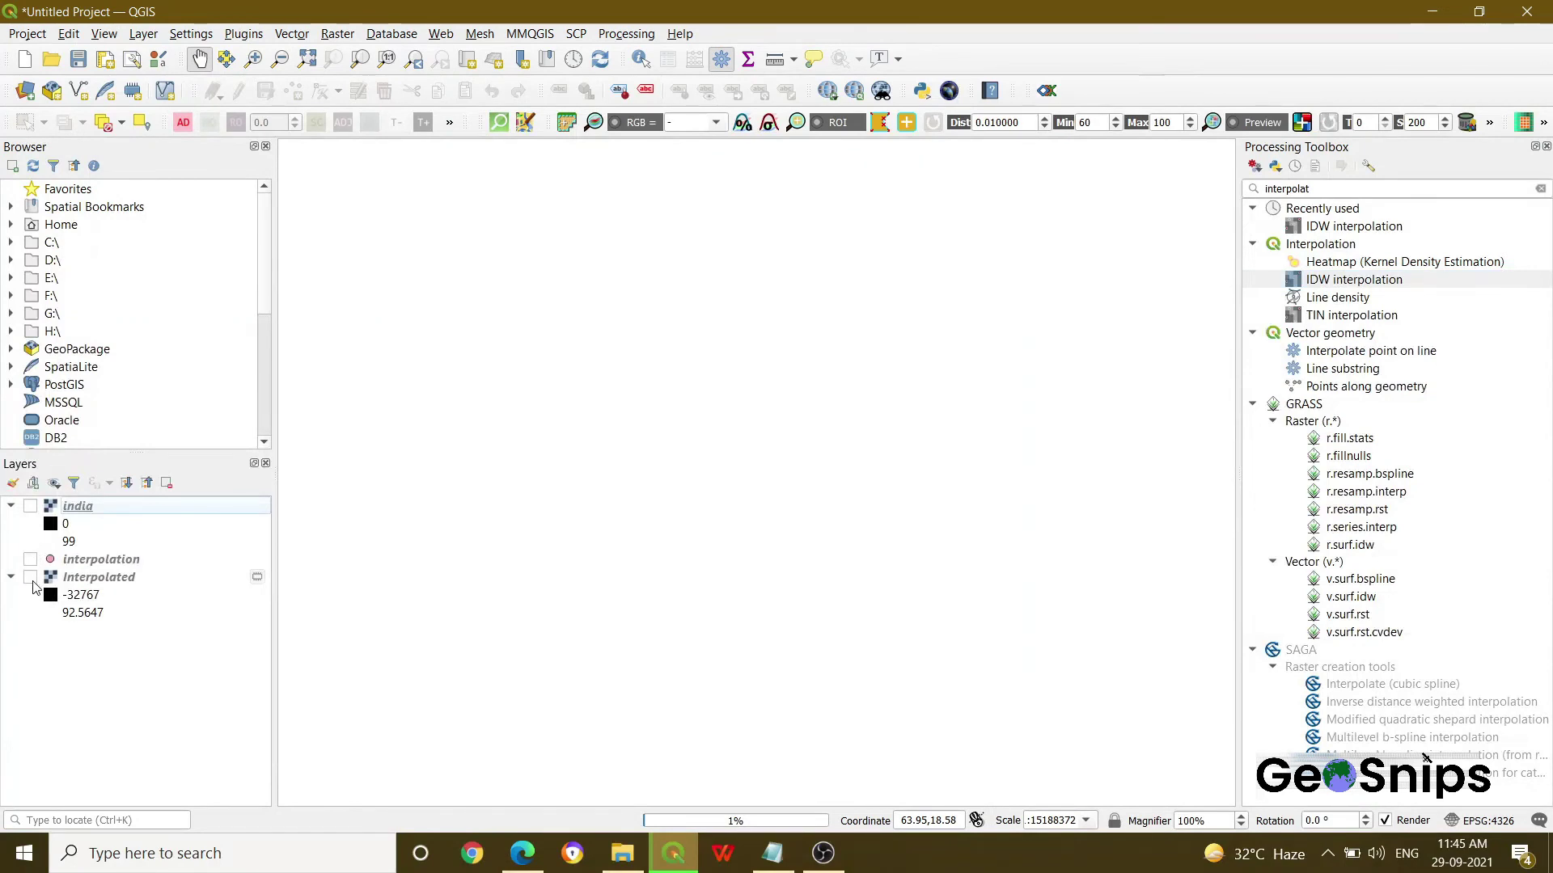
{"action": "left_click", "coordinate": [30, 577]}
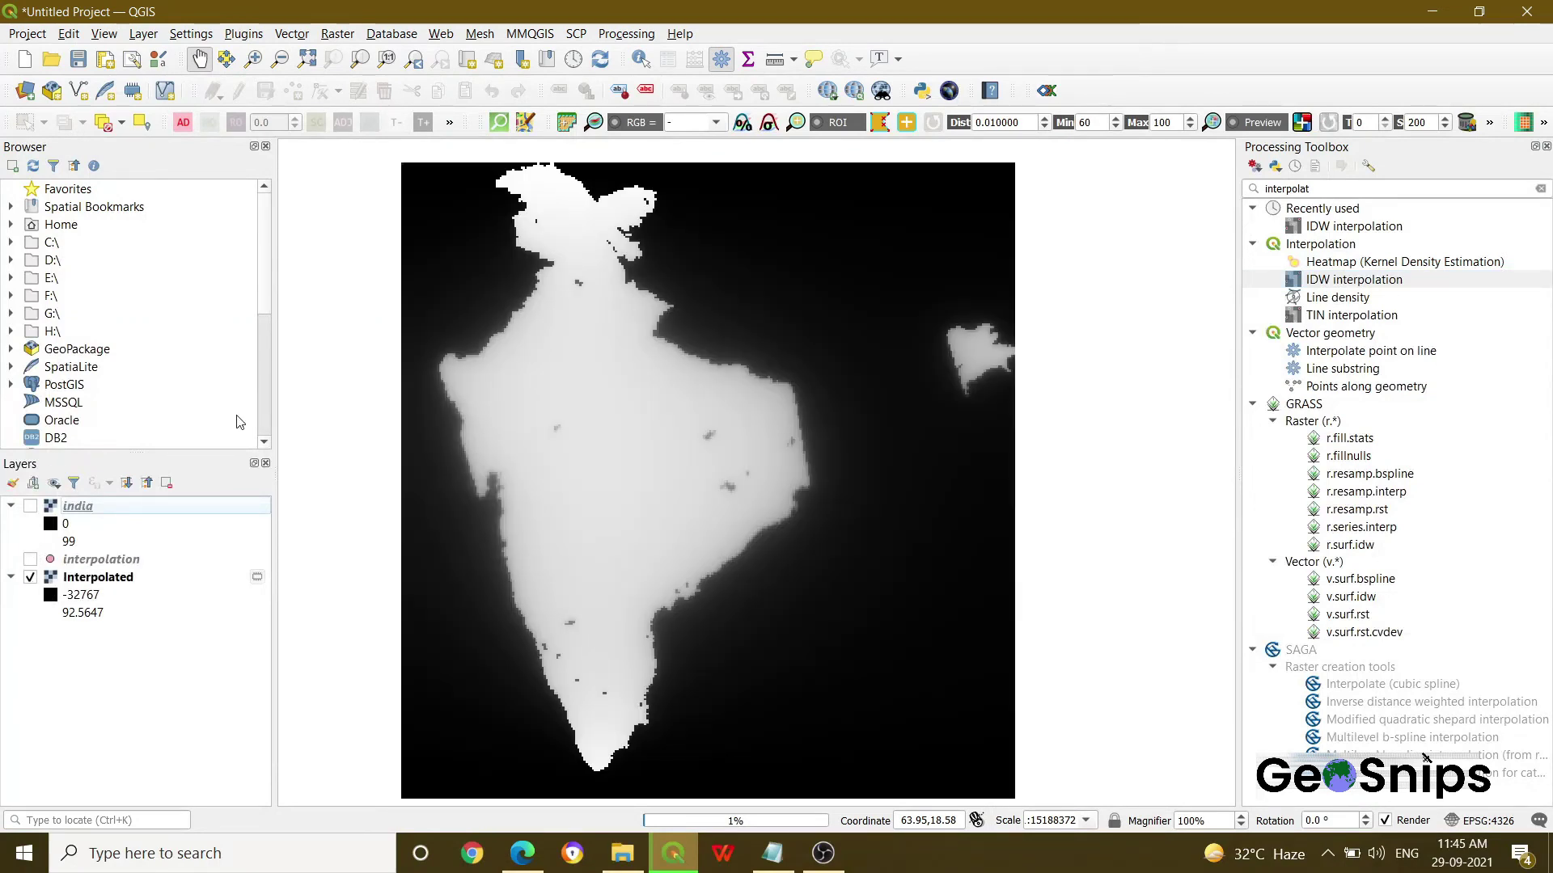
Toggle india on and off twice to compare, leaving only Interpolated visible
{"action": "left_click", "coordinate": [30, 506]}
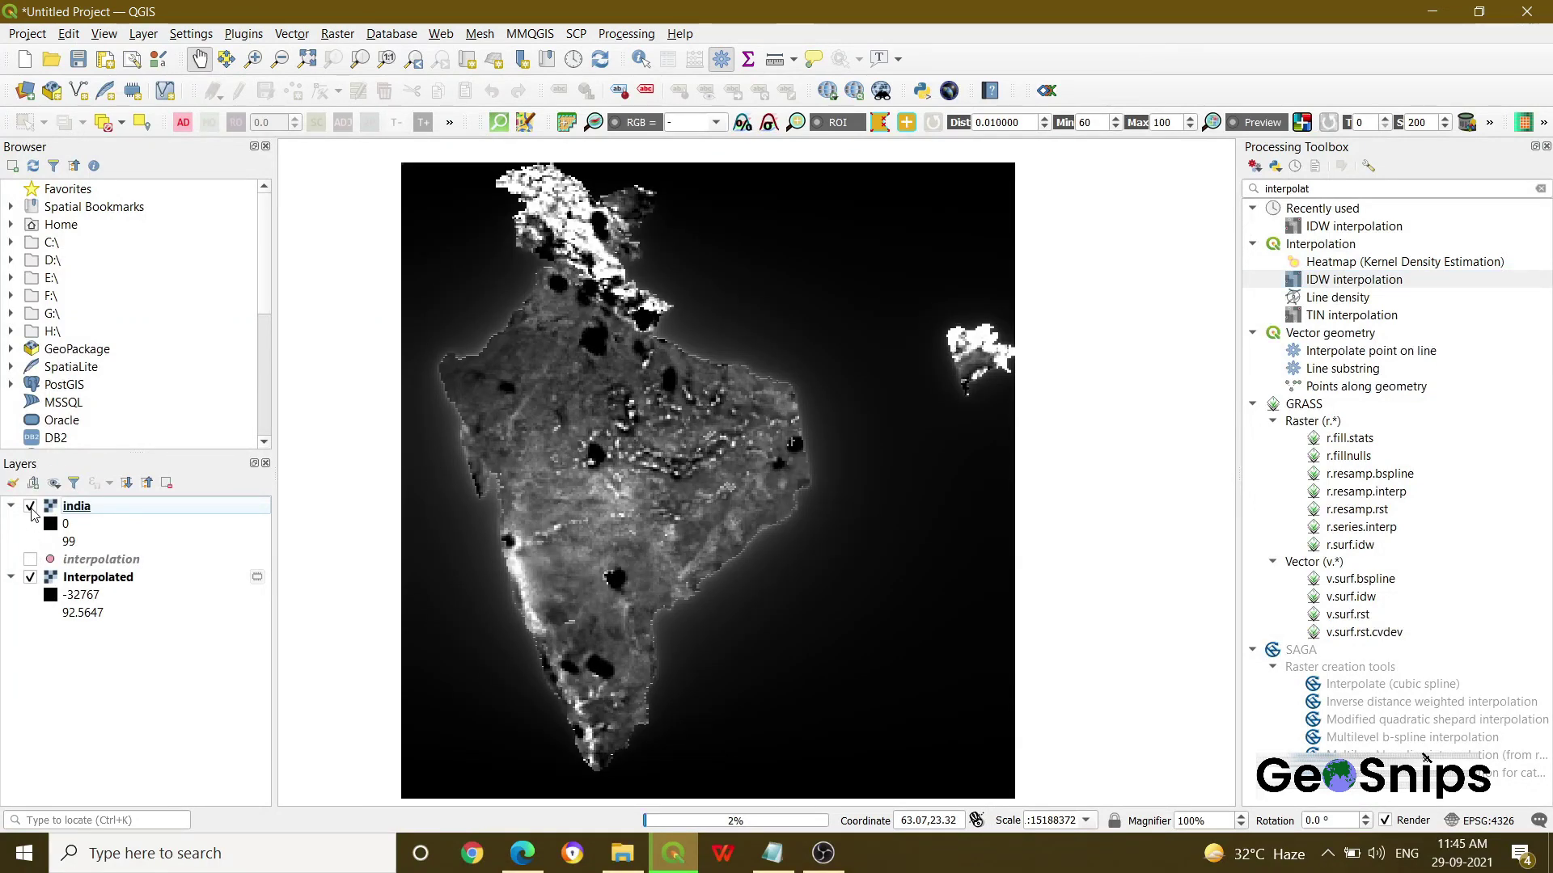
{"action": "left_click", "coordinate": [30, 506]}
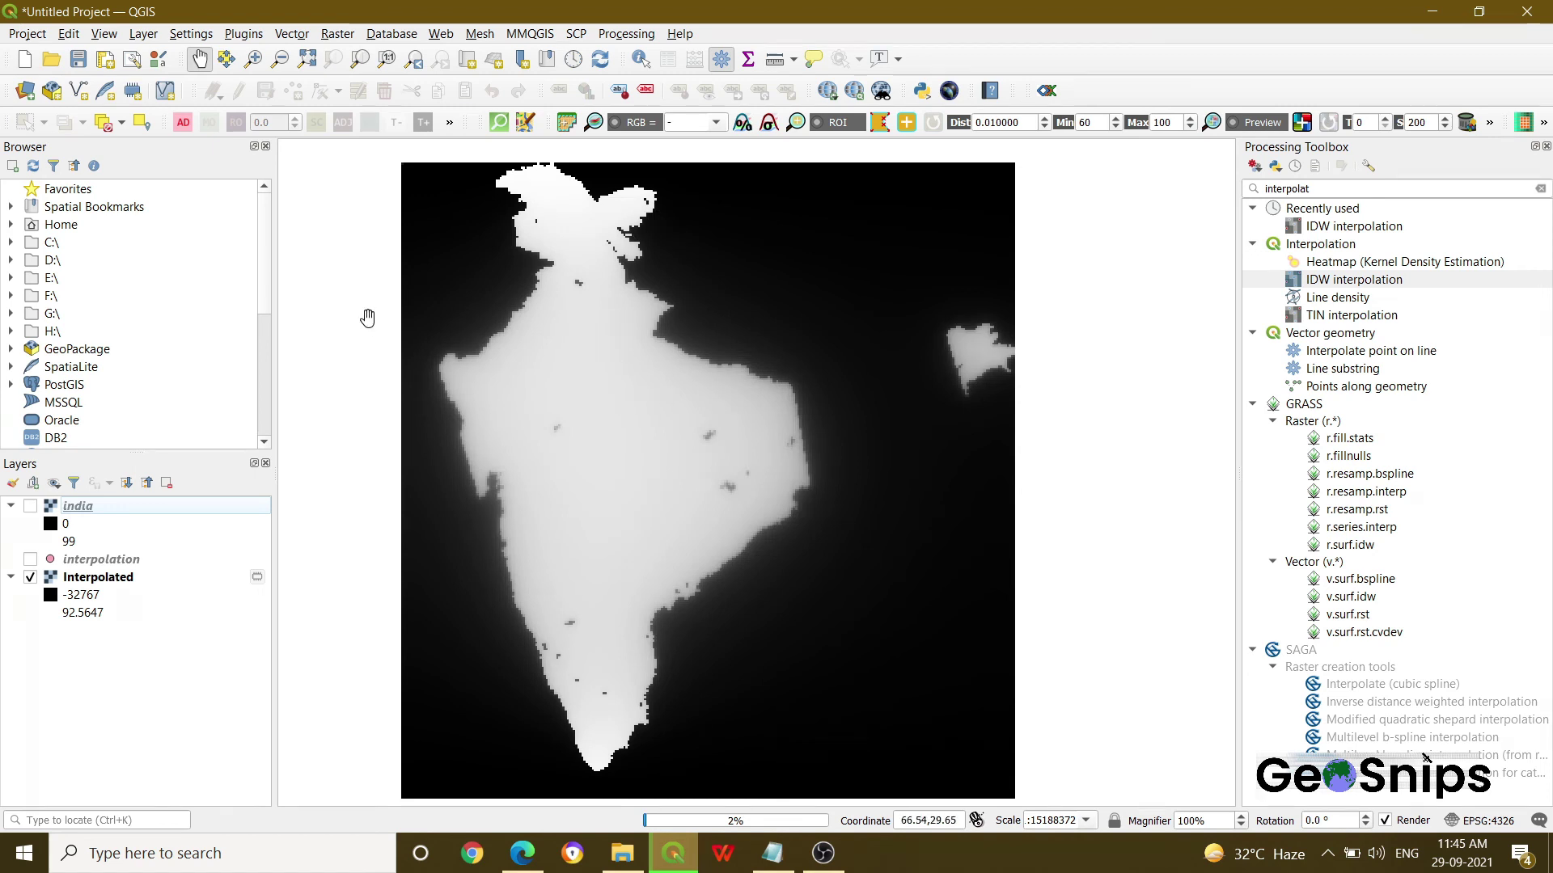
{"action": "left_click", "coordinate": [30, 506]}
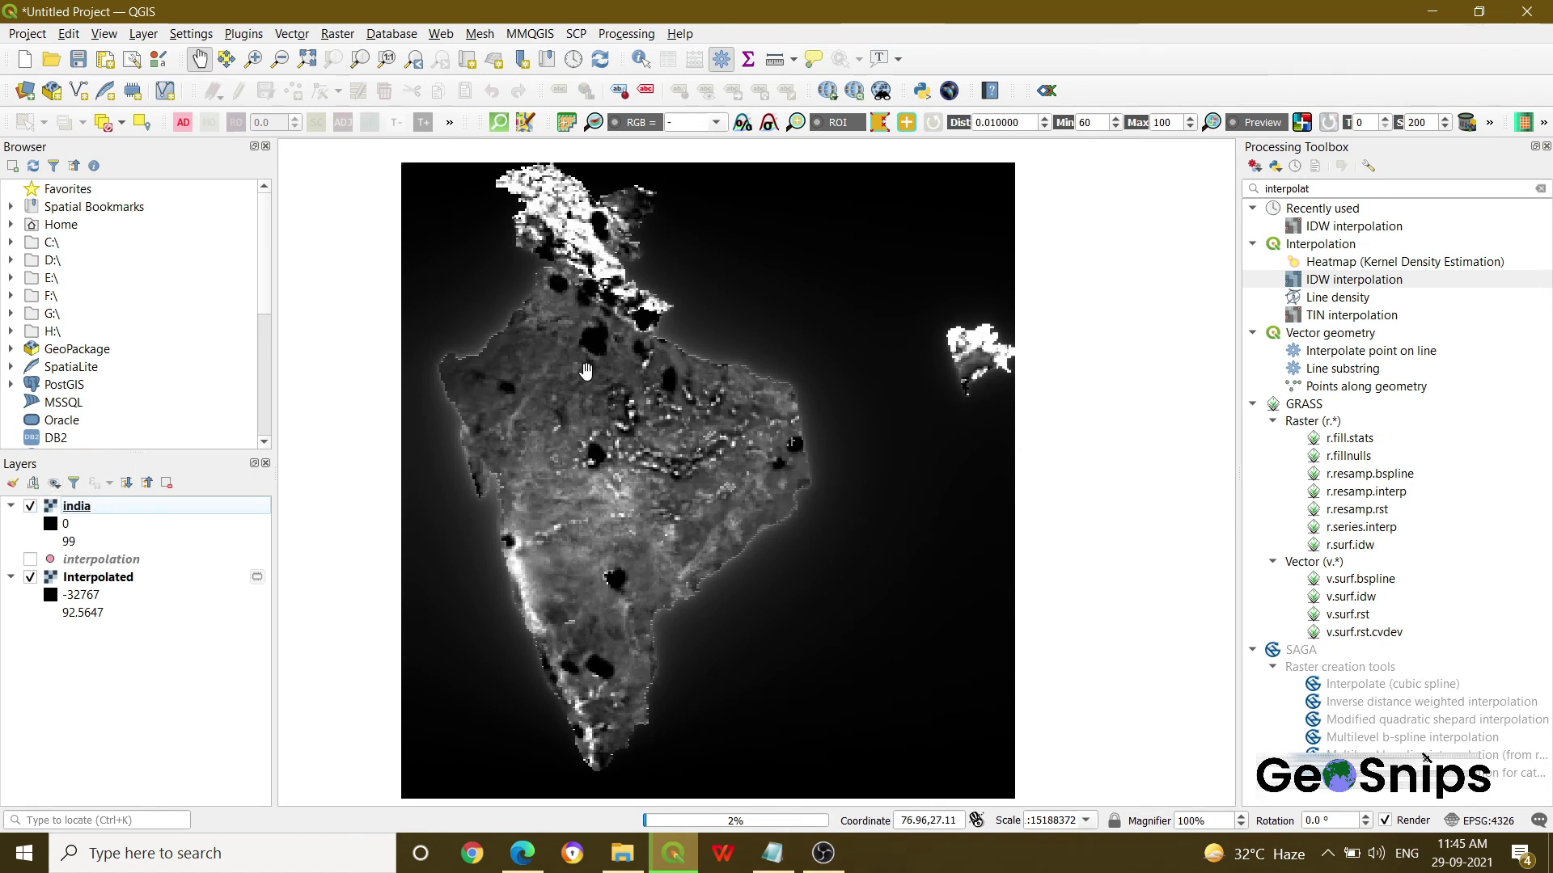
{"action": "left_click", "coordinate": [30, 506]}
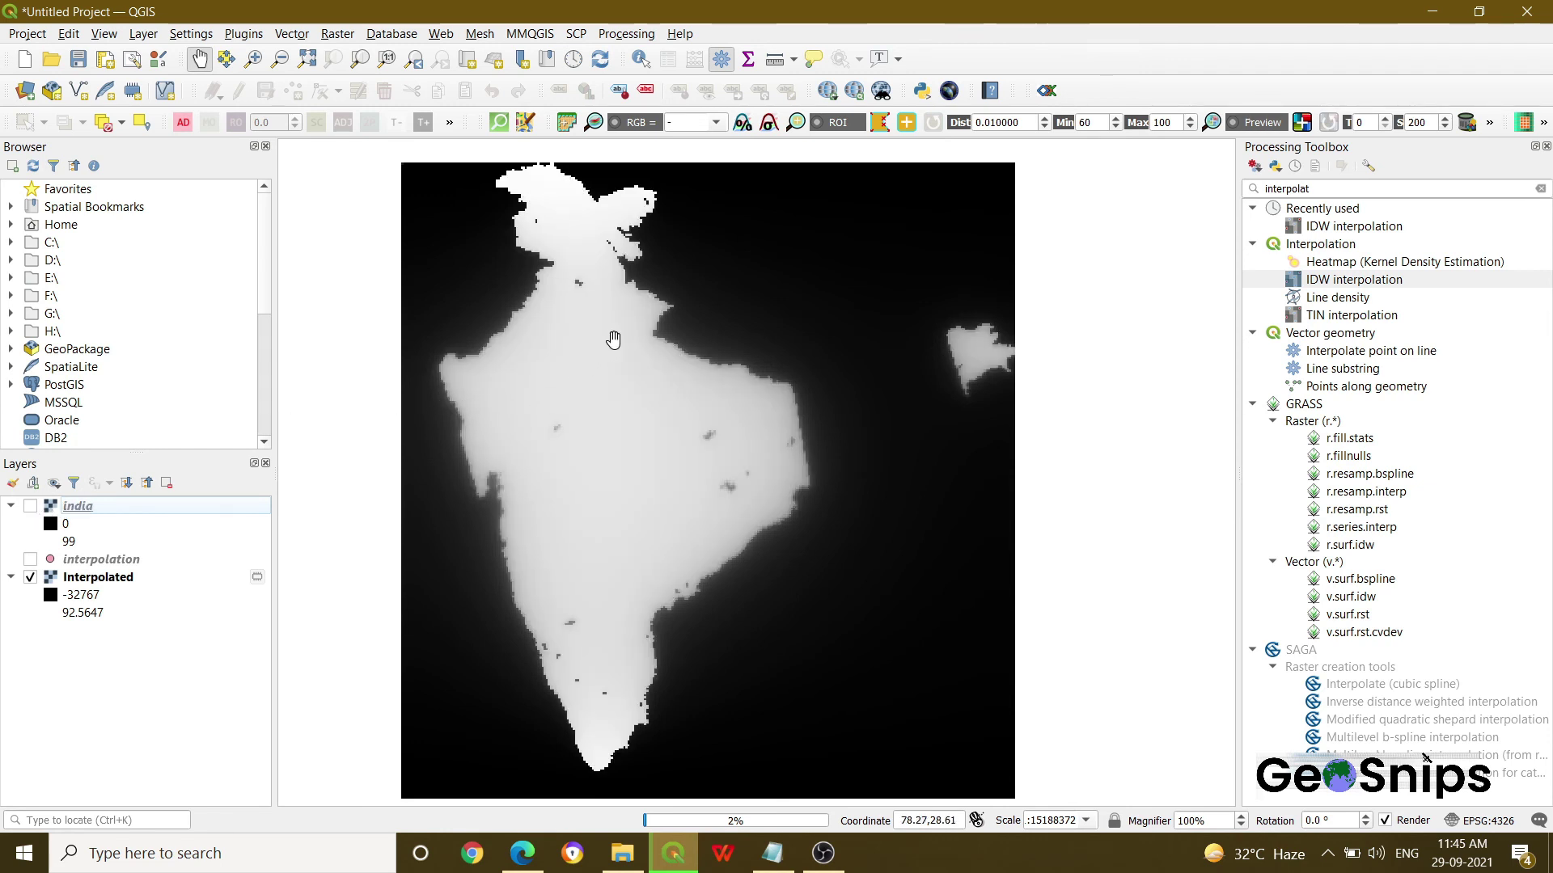